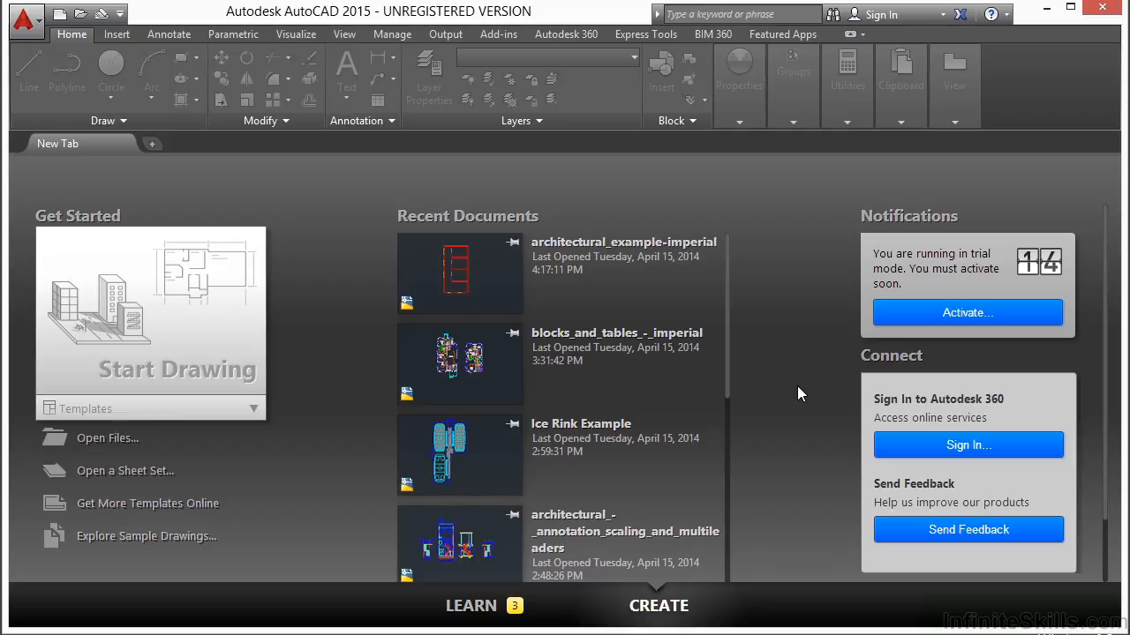
# Open the drawing architectural_example-imperial.dwg from folder 09.
pyautogui.click(110, 439)
pyautogui.click(503, 181)
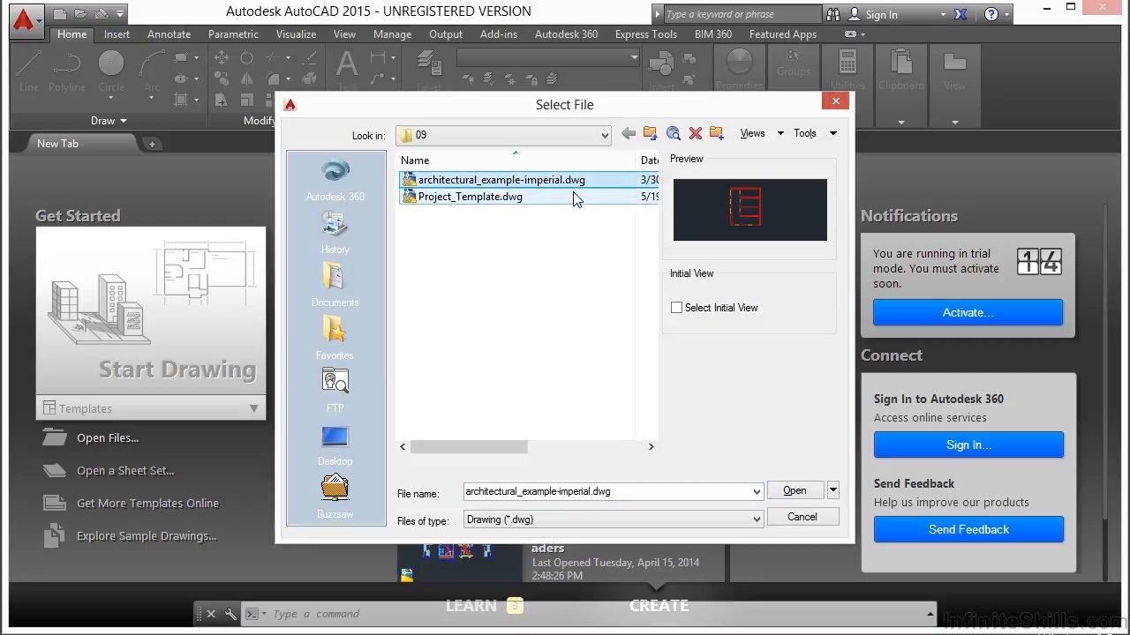
pyautogui.click(794, 491)
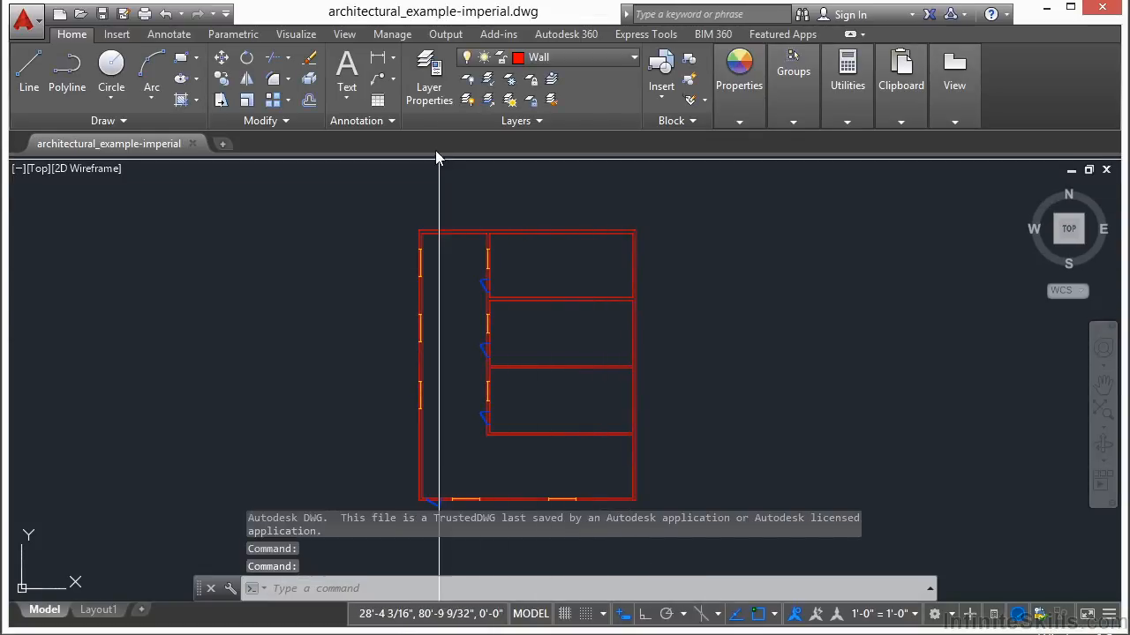
# Open the Layer Properties Manager and create a new layer with the default name.
pyautogui.moveTo(726, 325); pyautogui.dragTo(444, 321, button='middle')
pyautogui.click(422, 78)
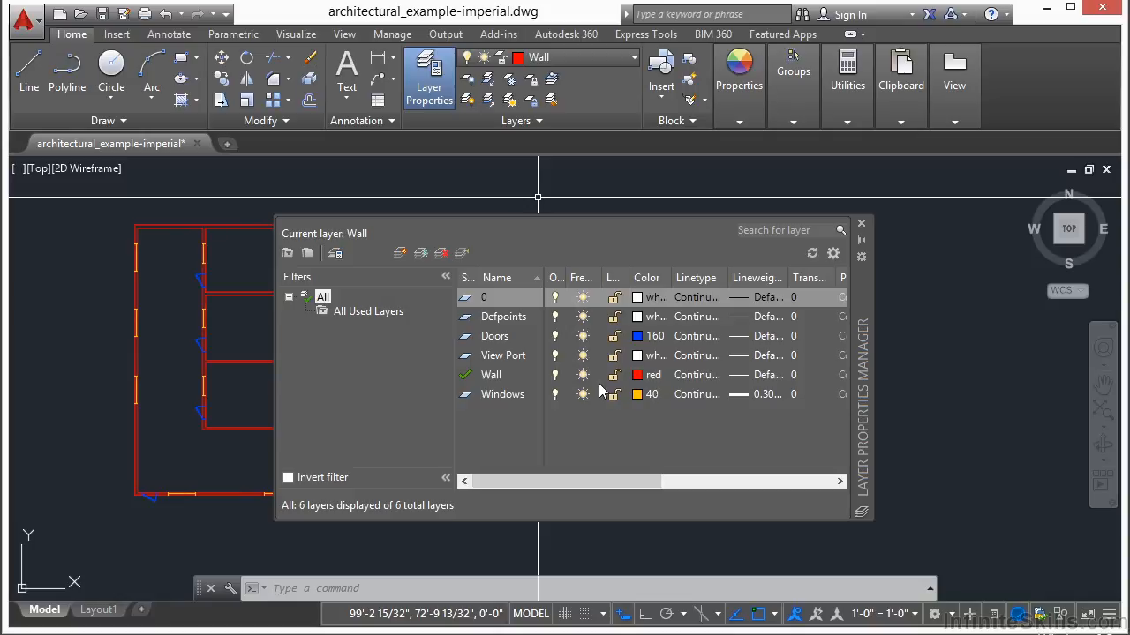
pyautogui.click(402, 255)
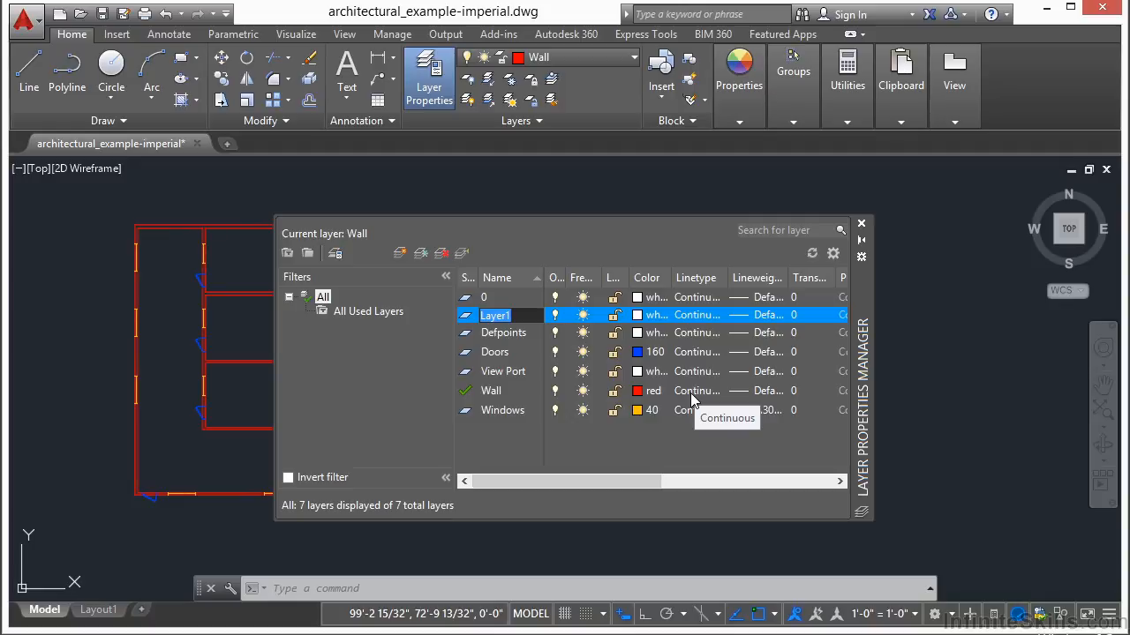
pyautogui.press('Return')
pyautogui.click(582, 316)
pyautogui.click(581, 315)
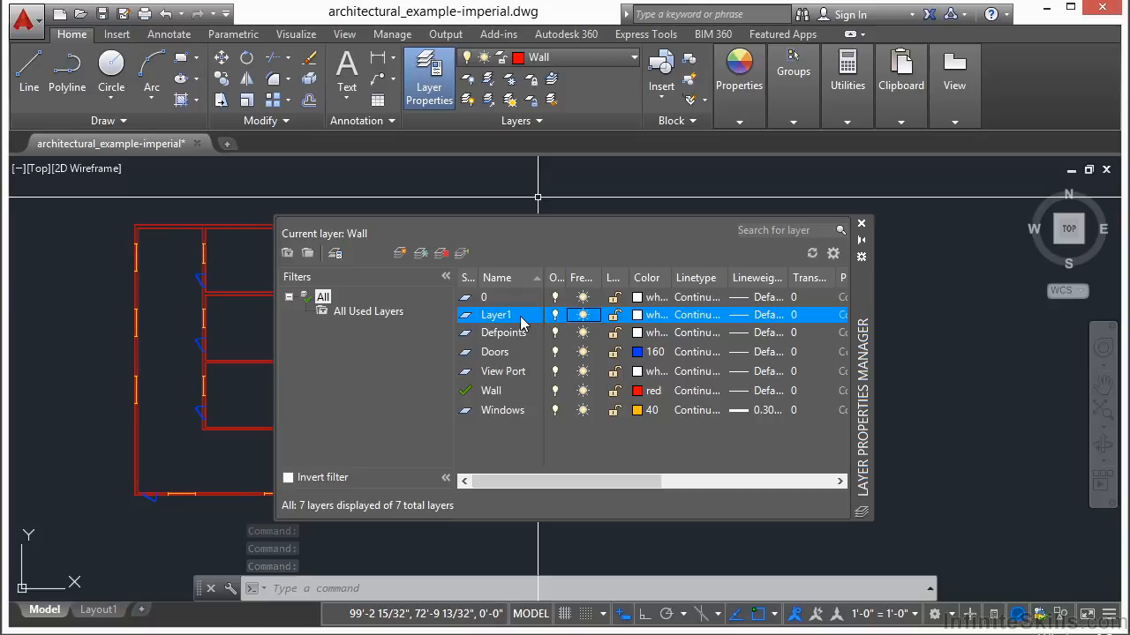
# Switch the current layer from the new layer to Defpoints and back to the new layer.
pyautogui.doubleClick(517, 316)
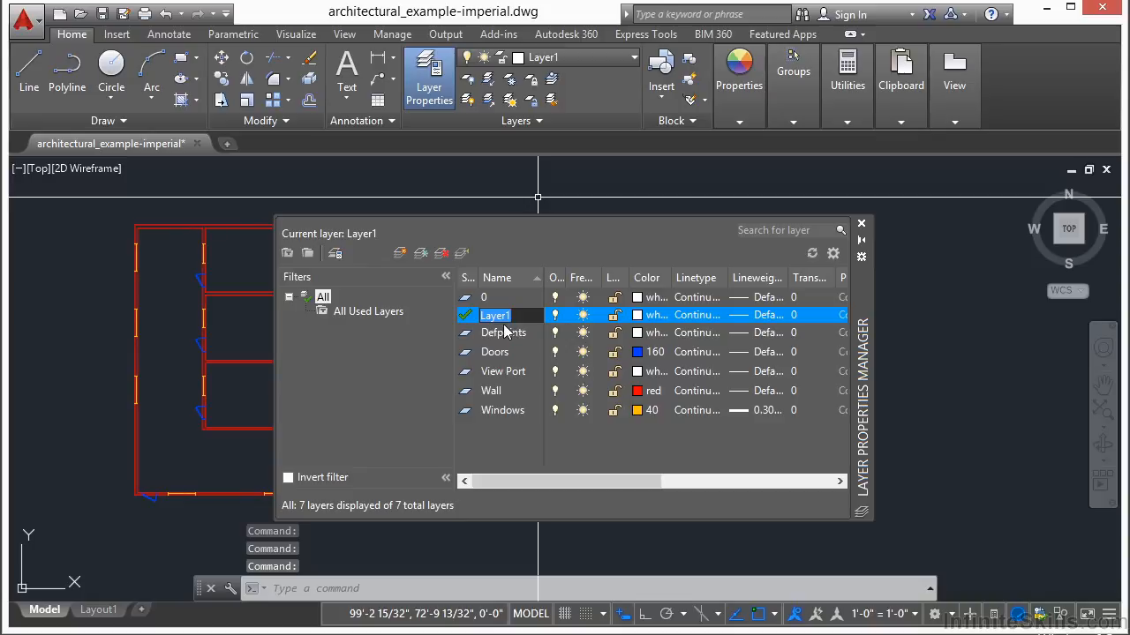
pyautogui.click(469, 316)
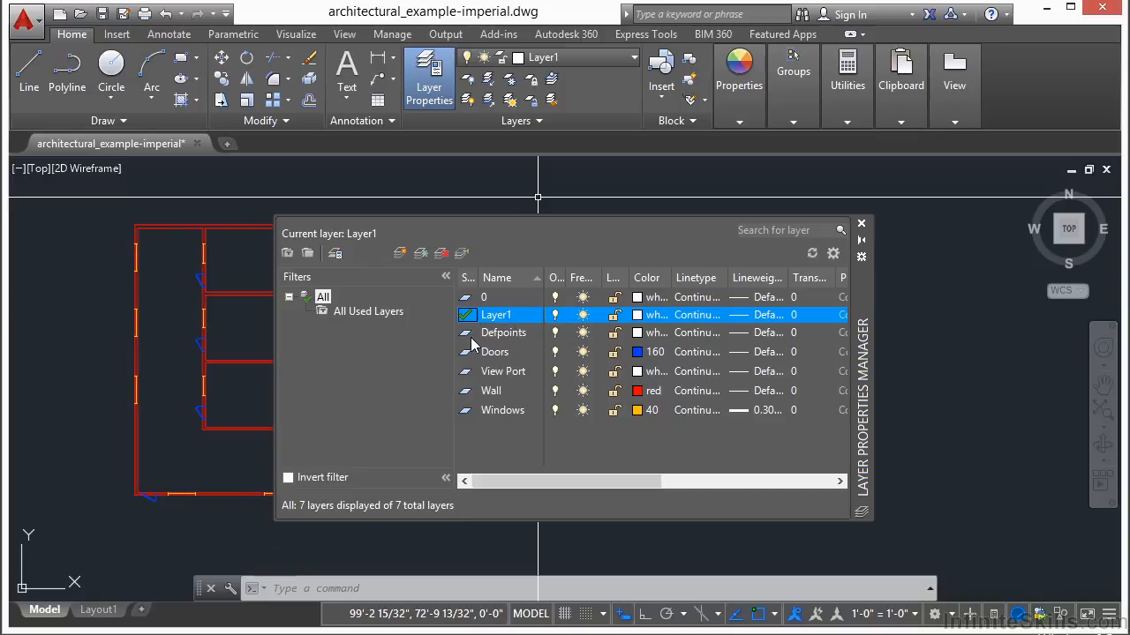
pyautogui.click(470, 333)
pyautogui.doubleClick(468, 334)
pyautogui.click(466, 319)
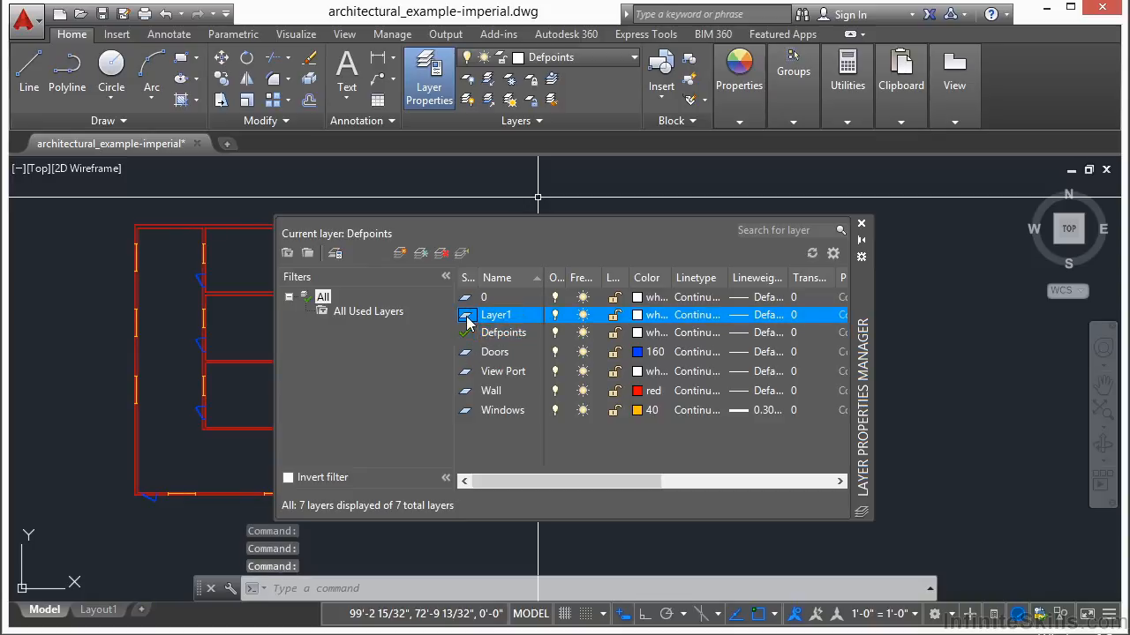
pyautogui.doubleClick(467, 319)
# Rename the new layer to "New Layer Name".
pyautogui.rightClick(519, 322)
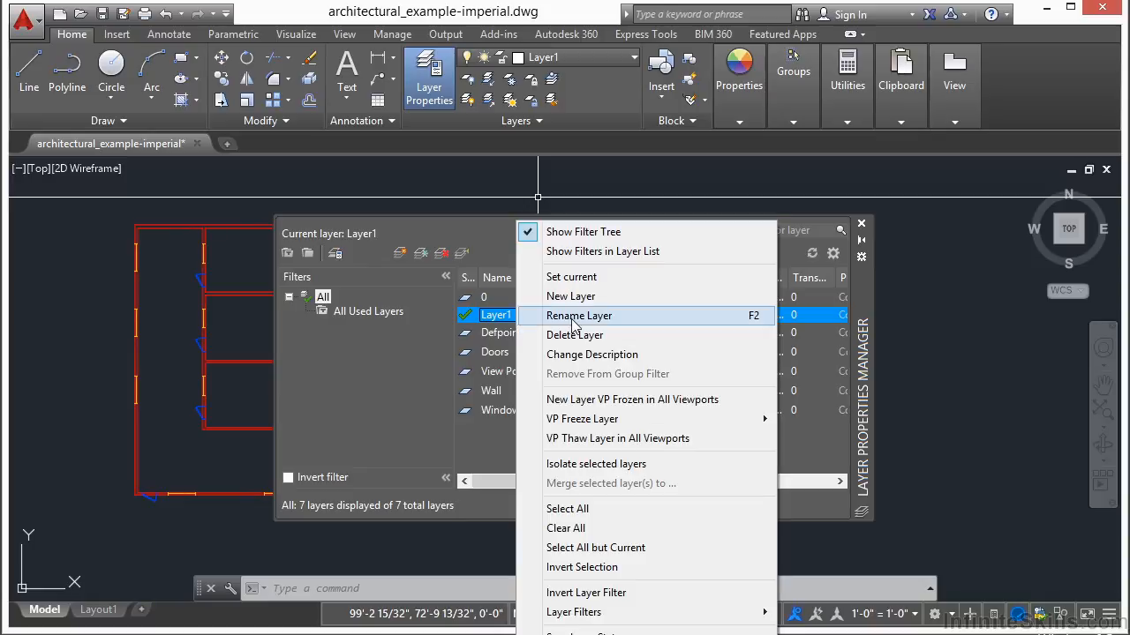
pyautogui.click(710, 319)
pyautogui.write('New Layer Name')
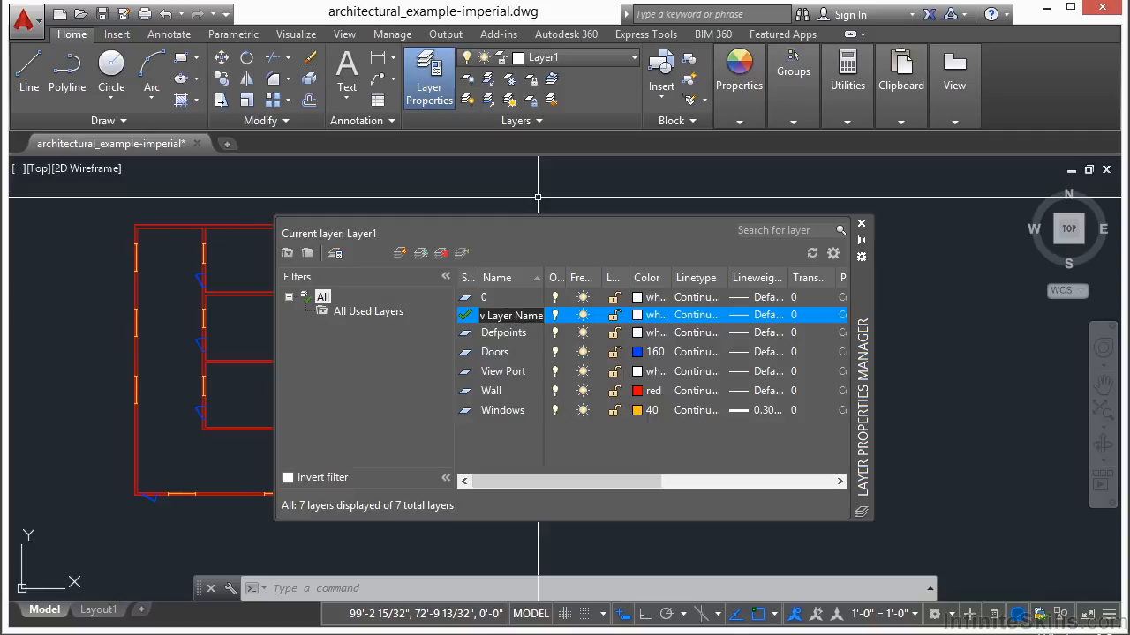
pyautogui.press('Return')
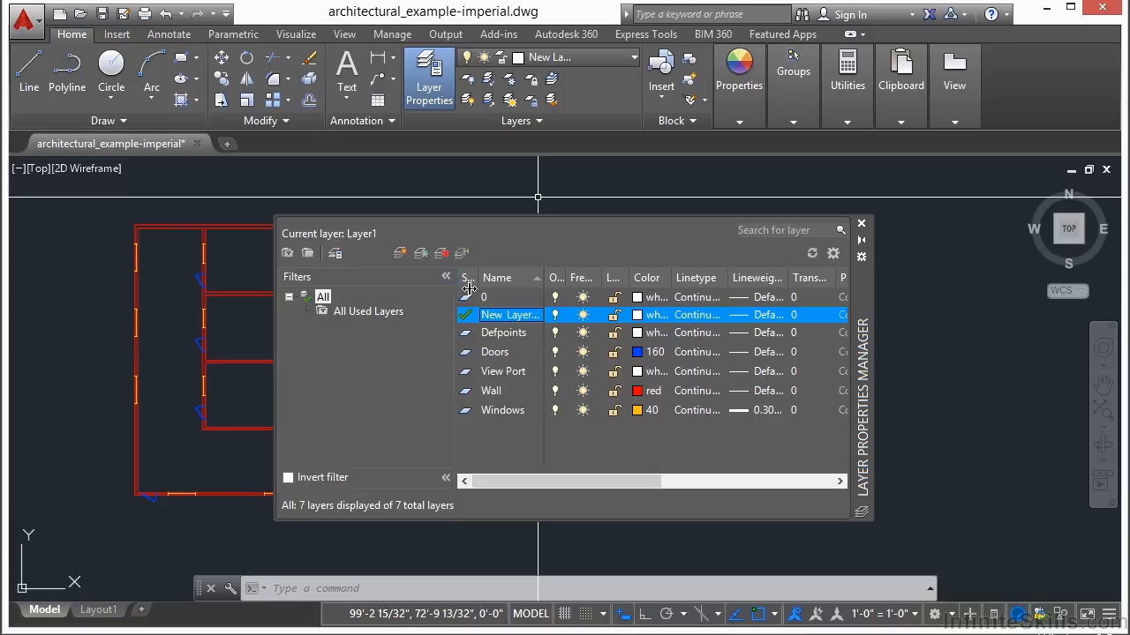
# Widen the Status and Name columns, enlarge the layer manager to fit all property columns, and sort the layers by description.
pyautogui.moveTo(467, 288); pyautogui.dragTo(510, 277)
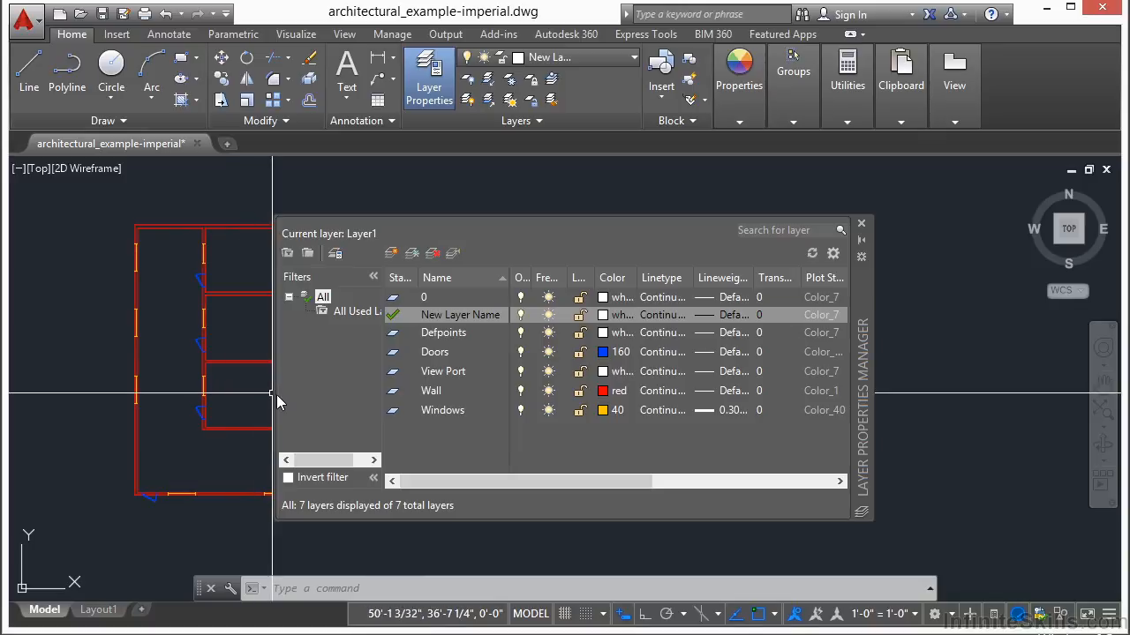
pyautogui.moveTo(281, 400); pyautogui.dragTo(106, 399)
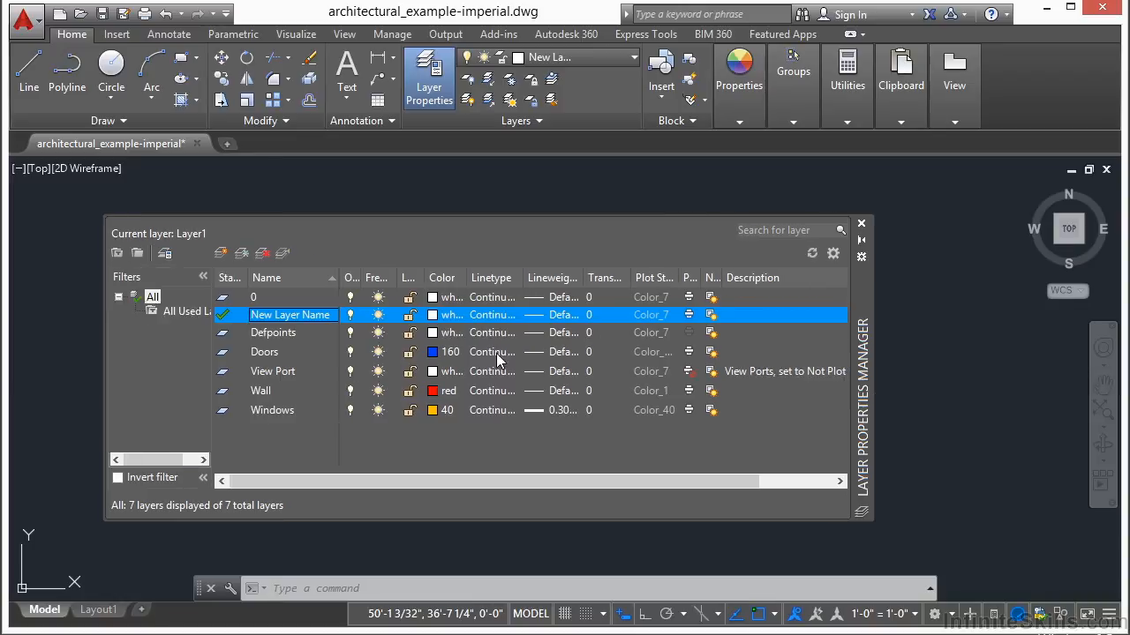
pyautogui.click(887, 353)
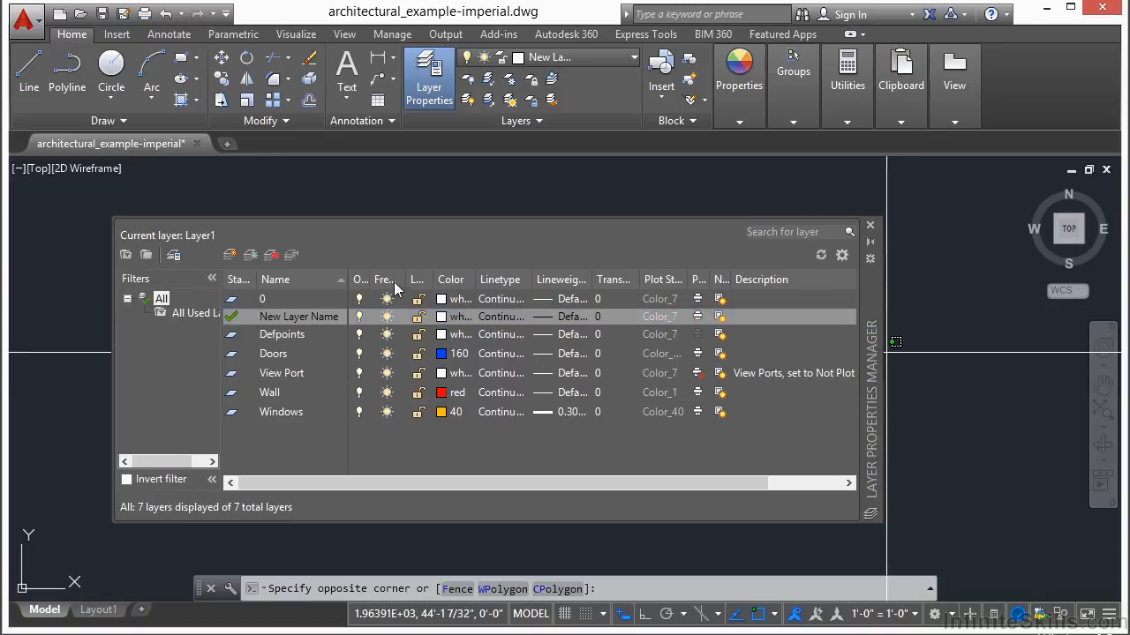
pyautogui.click(584, 241)
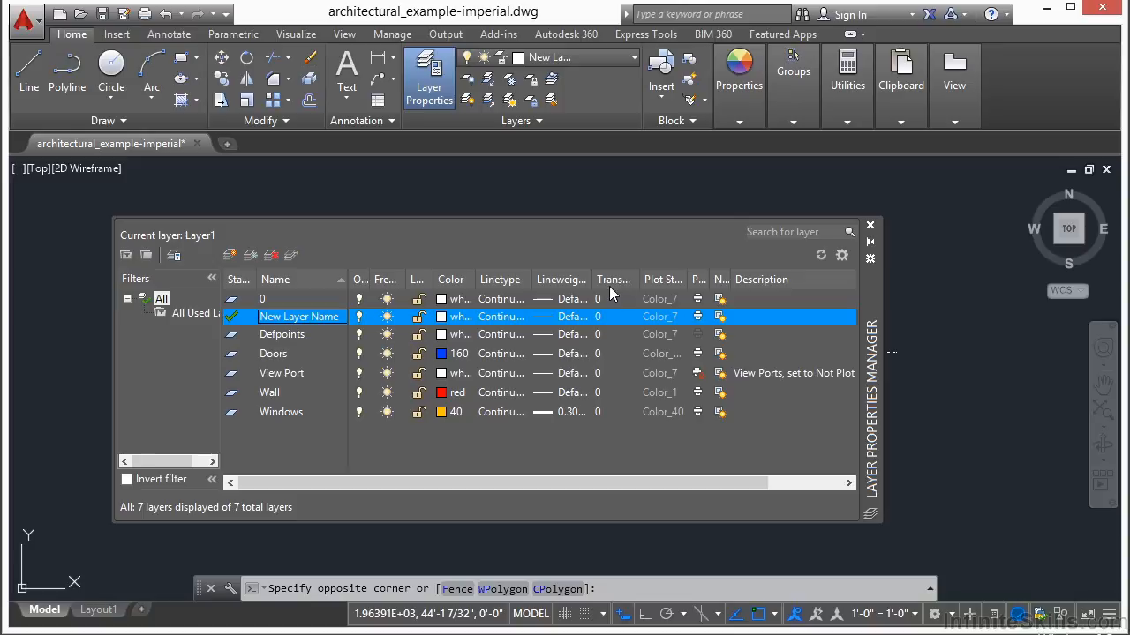
pyautogui.click(553, 278)
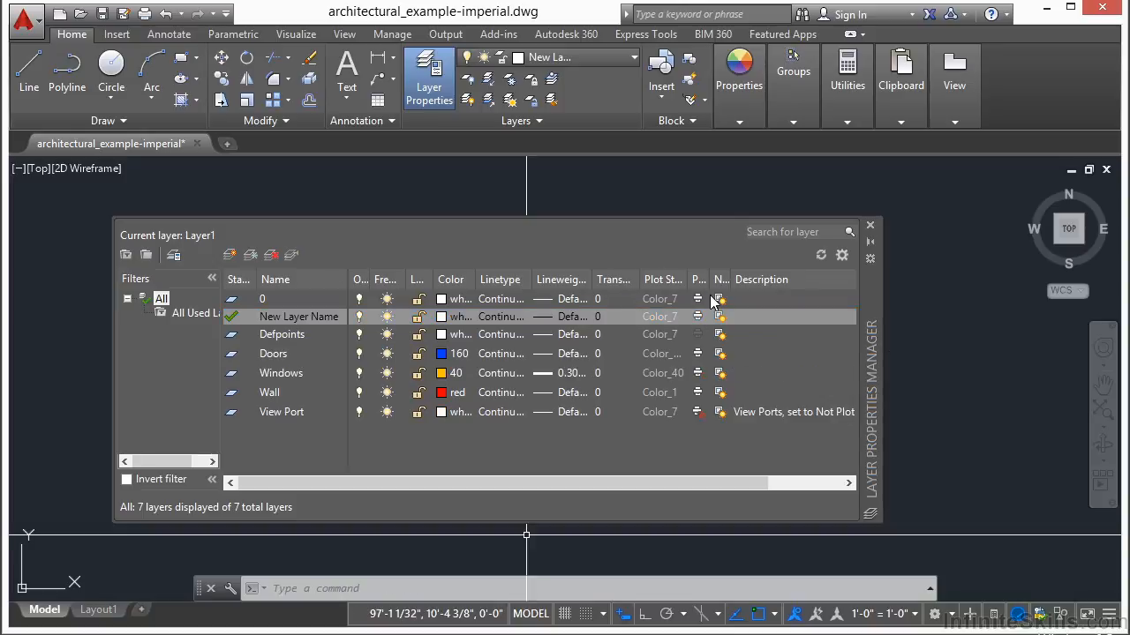
# Hide the Description column in the layer list and show it again.
pyautogui.rightClick(806, 282)
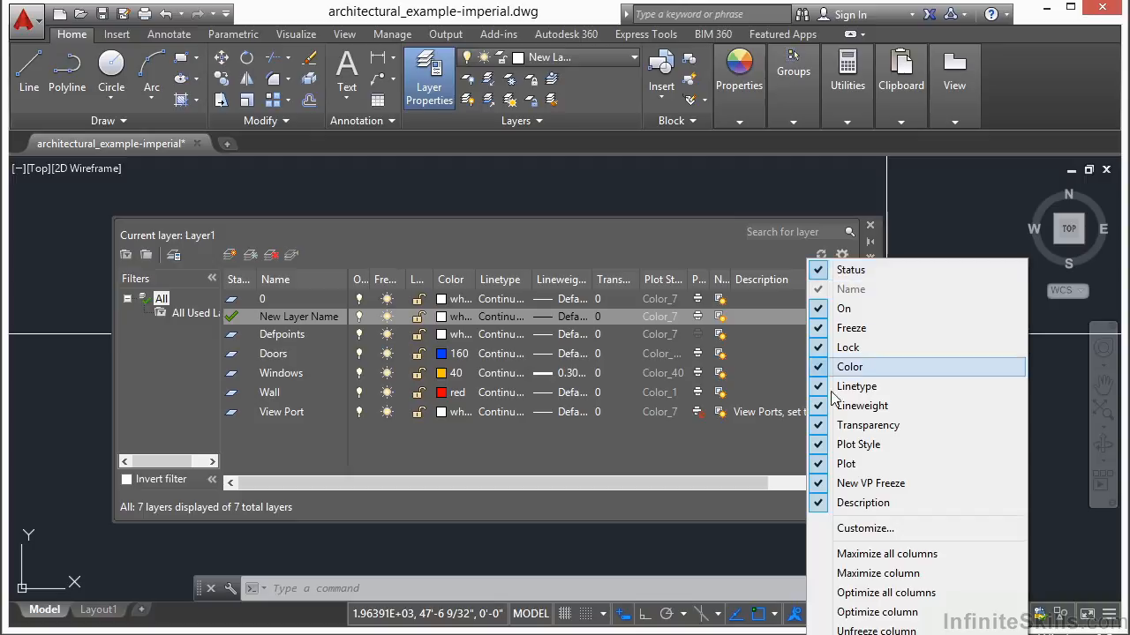
pyautogui.click(821, 502)
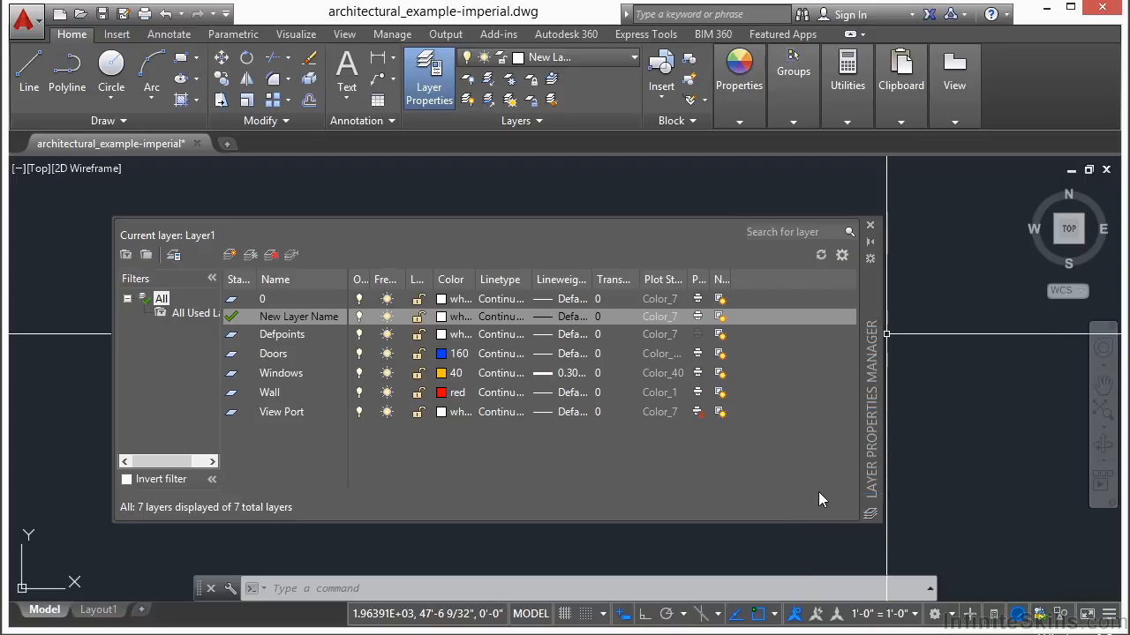
pyautogui.rightClick(779, 280)
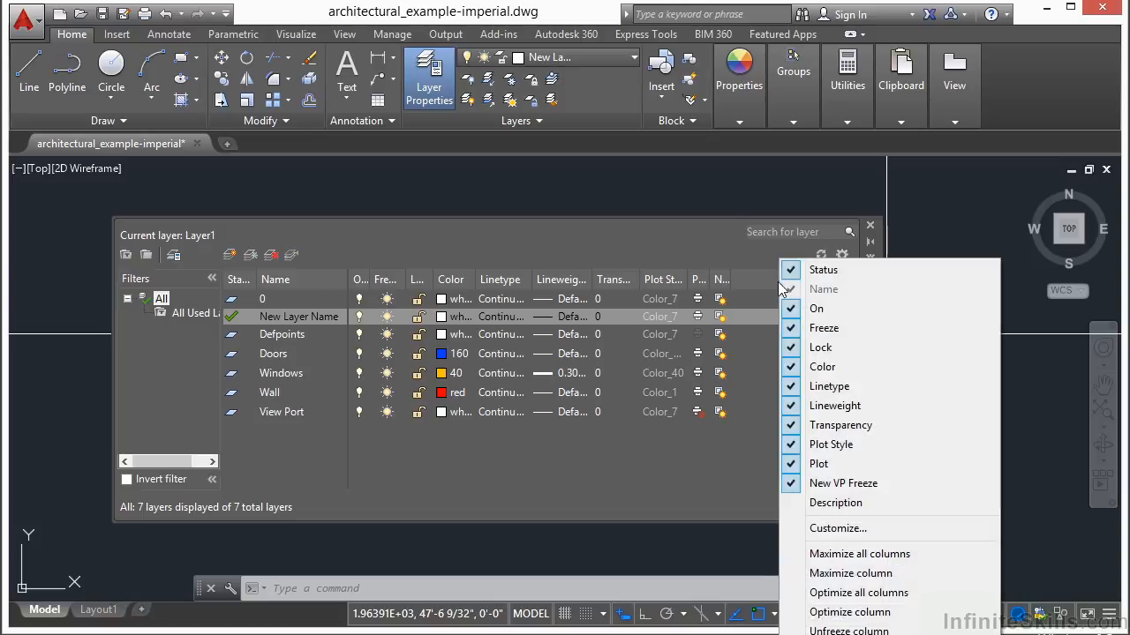
pyautogui.click(796, 504)
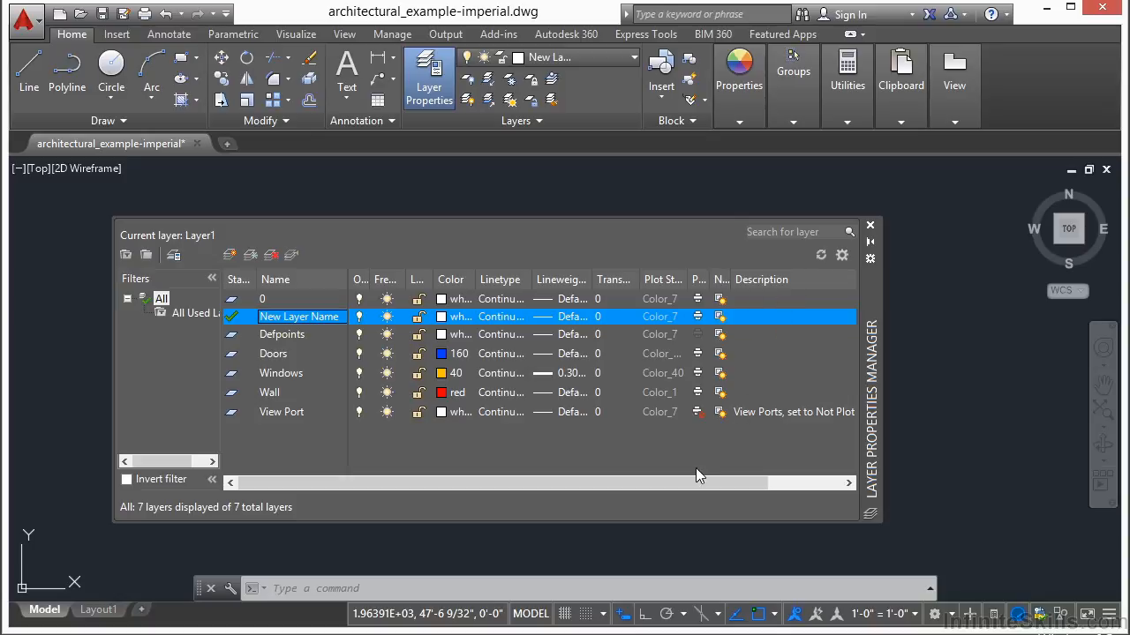
# Select the View Port layer by its description and widen the Plot column to show its full heading.
pyautogui.moveTo(691, 483); pyautogui.dragTo(765, 491)
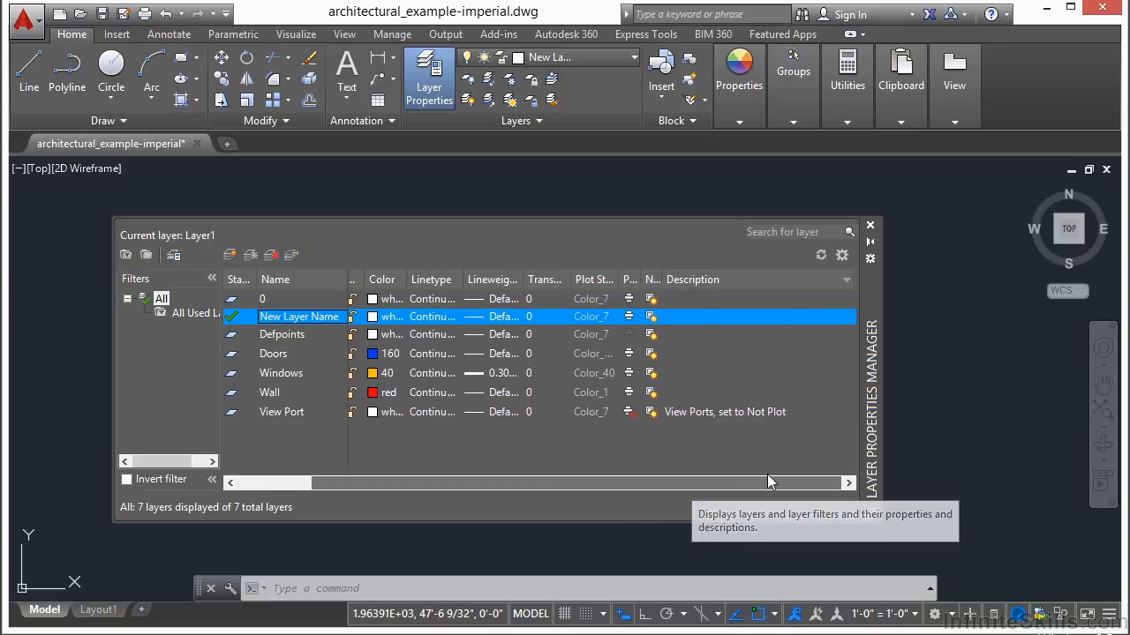
pyautogui.doubleClick(749, 413)
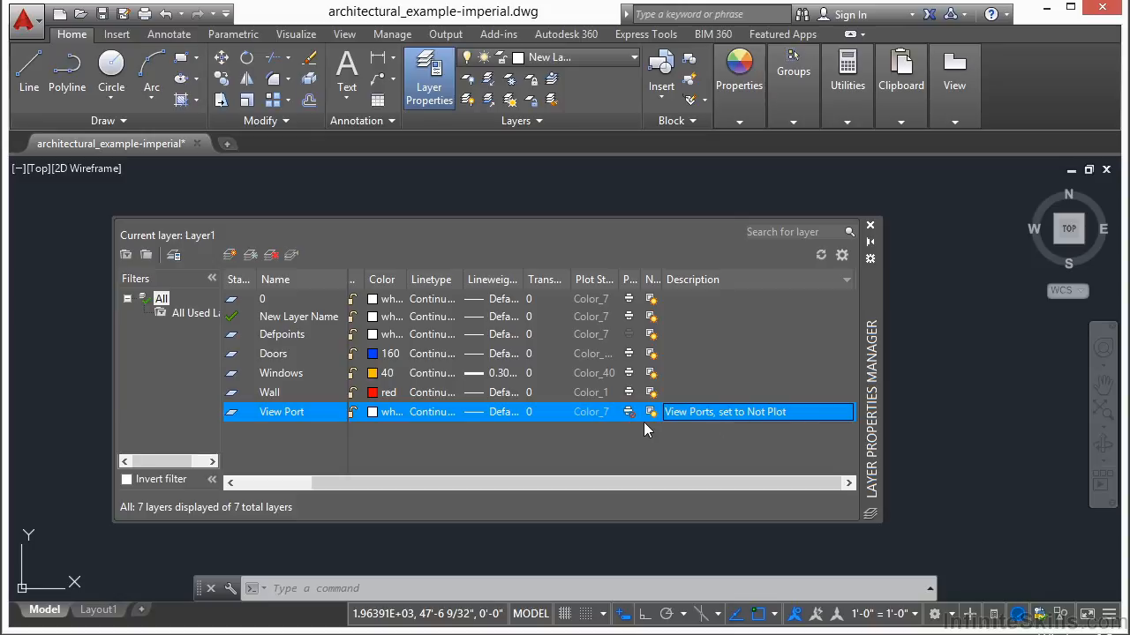
pyautogui.moveTo(641, 279); pyautogui.dragTo(673, 279)
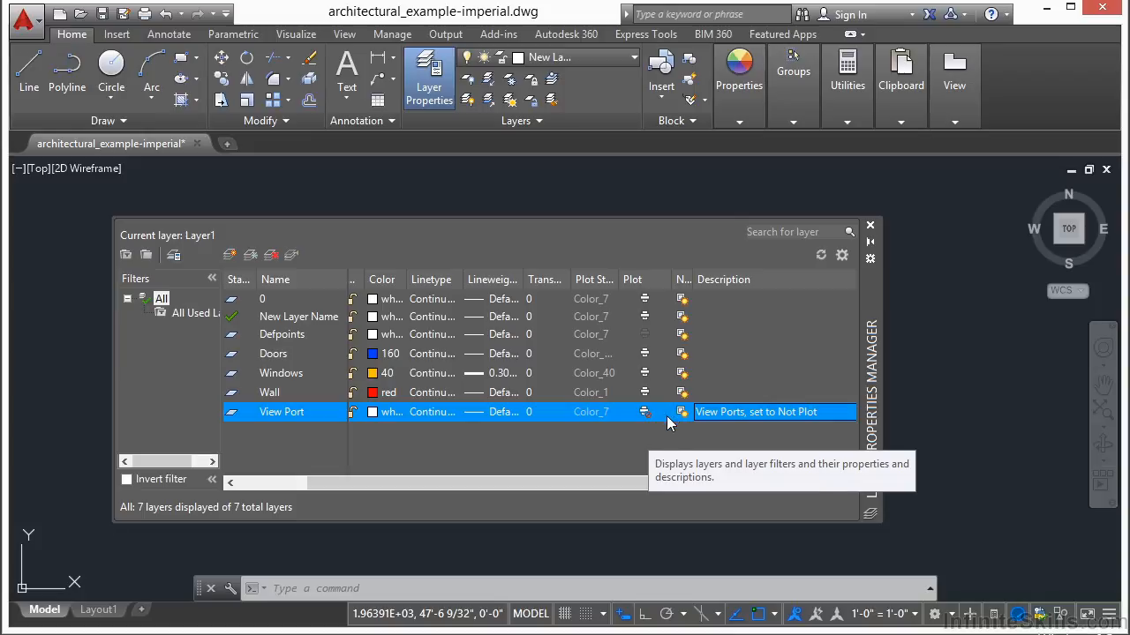
pyautogui.moveTo(623, 483); pyautogui.dragTo(480, 460)
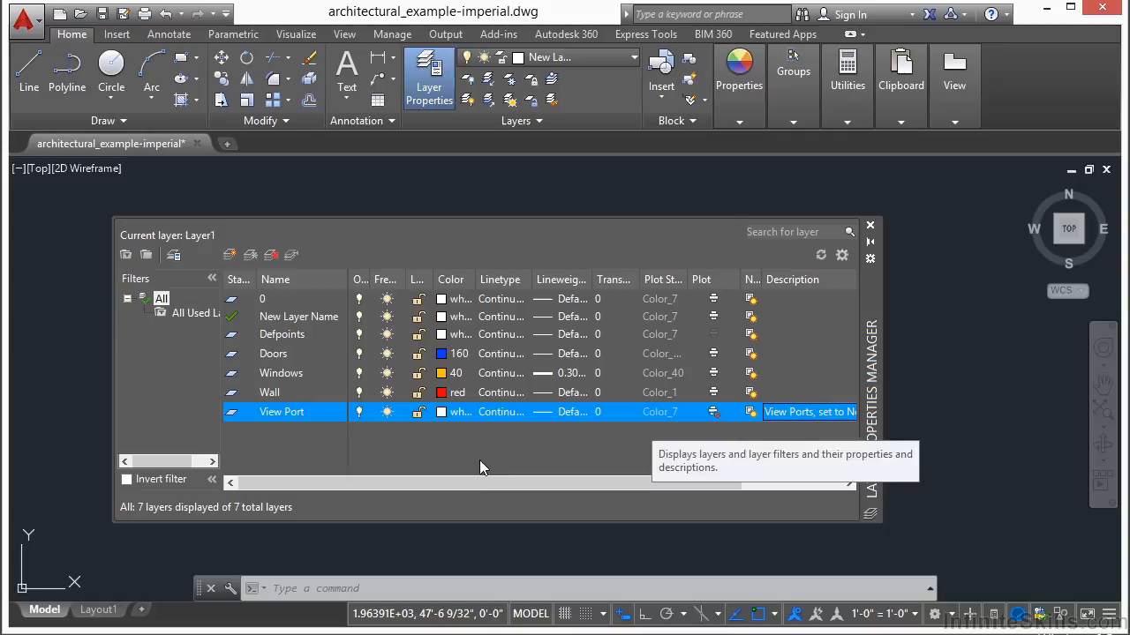
# Turn off View Port, Windows and New Layer Name together, keeping the current layer on, and turn Windows and View Port back on.
pyautogui.keyDown('shift'); pyautogui.click(281, 354); pyautogui.keyUp('shift')
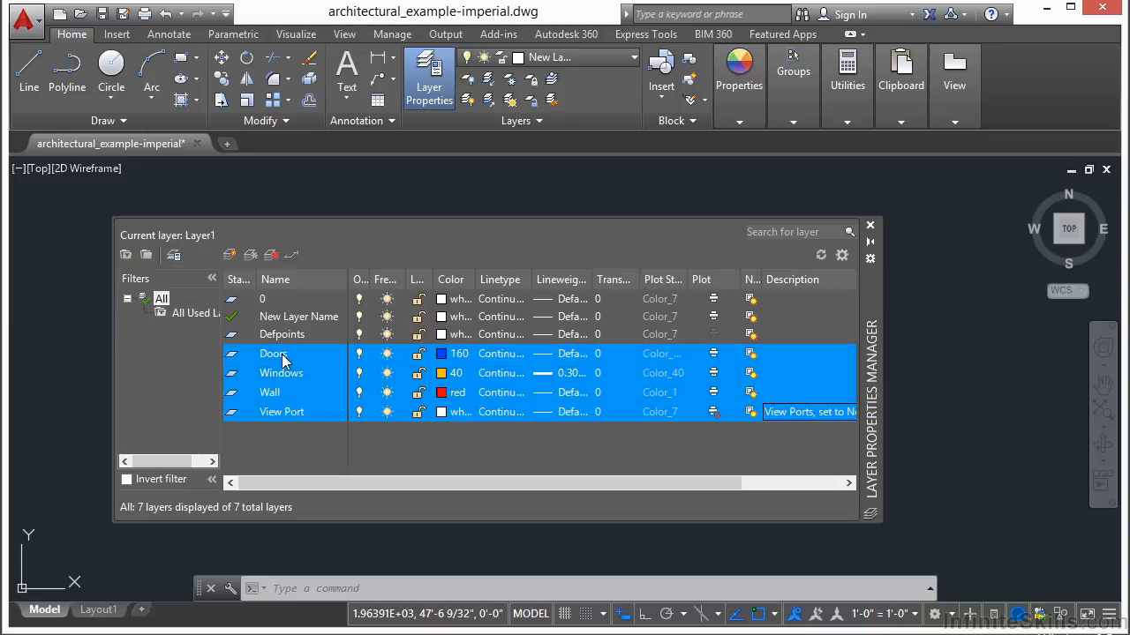
pyautogui.click(294, 416)
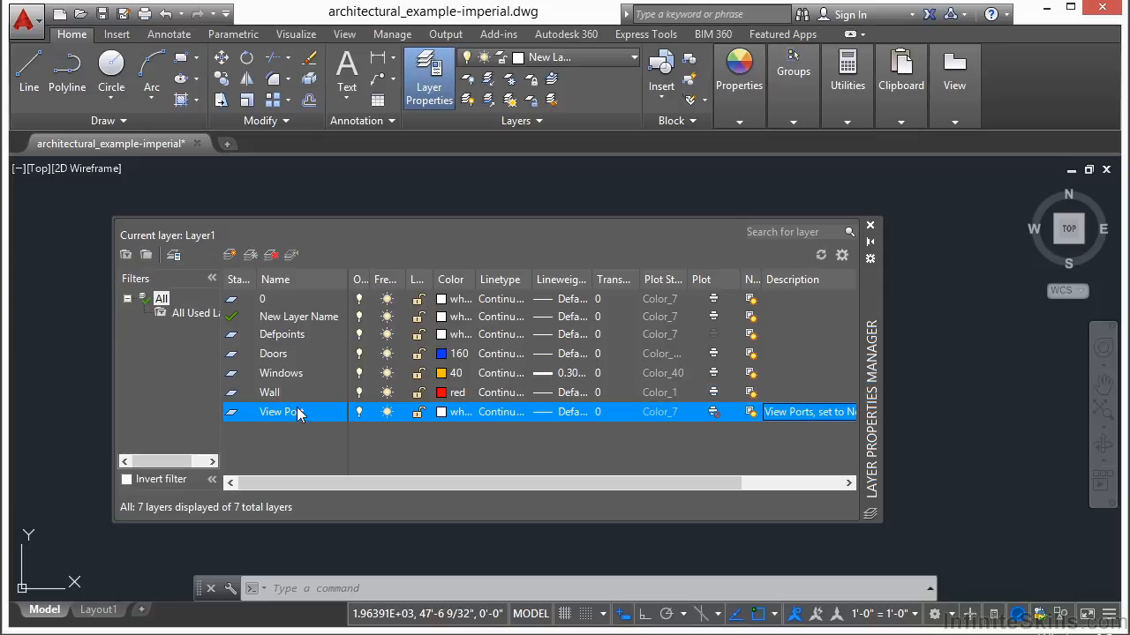
pyautogui.keyDown('ctrl'); pyautogui.click(280, 373); pyautogui.keyUp('ctrl')
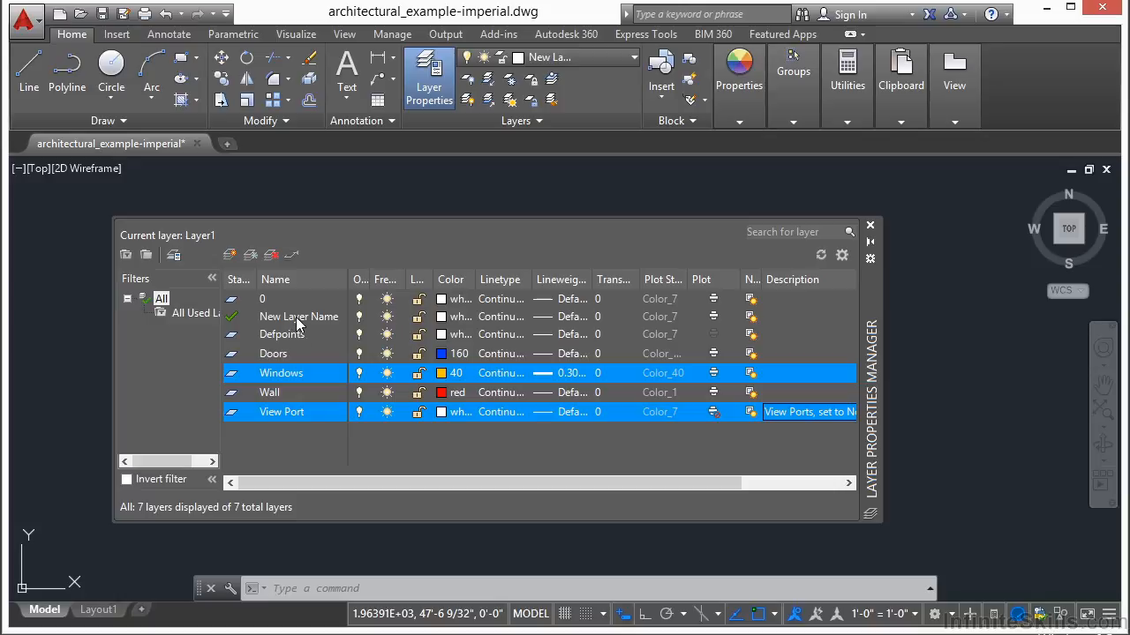
pyautogui.keyDown('ctrl'); pyautogui.click(298, 320); pyautogui.keyUp('ctrl')
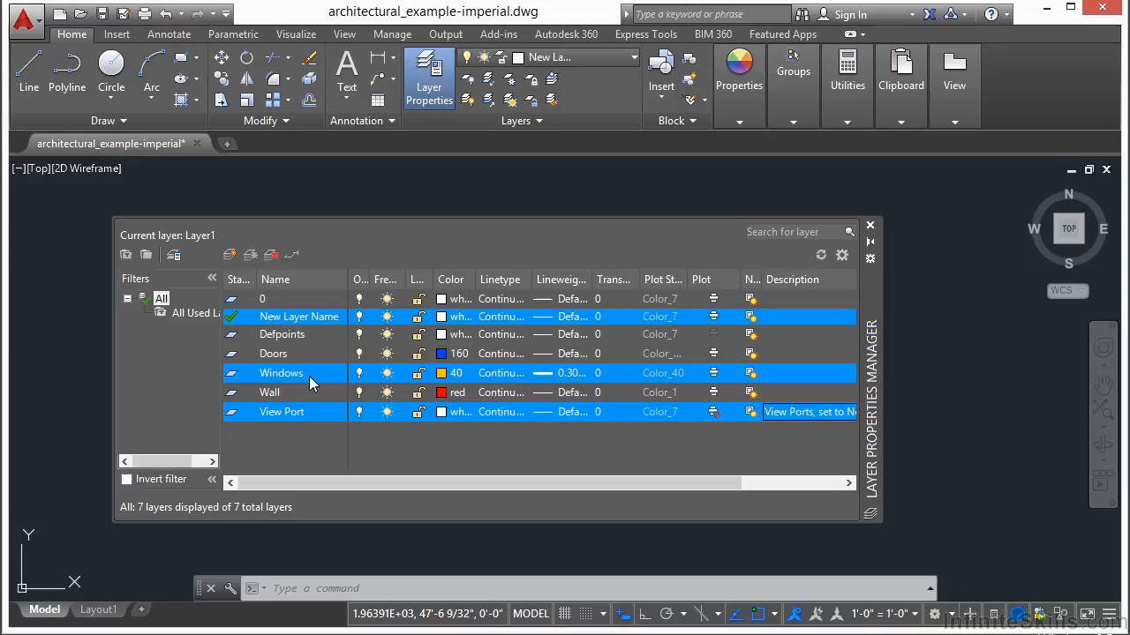
pyautogui.click(359, 375)
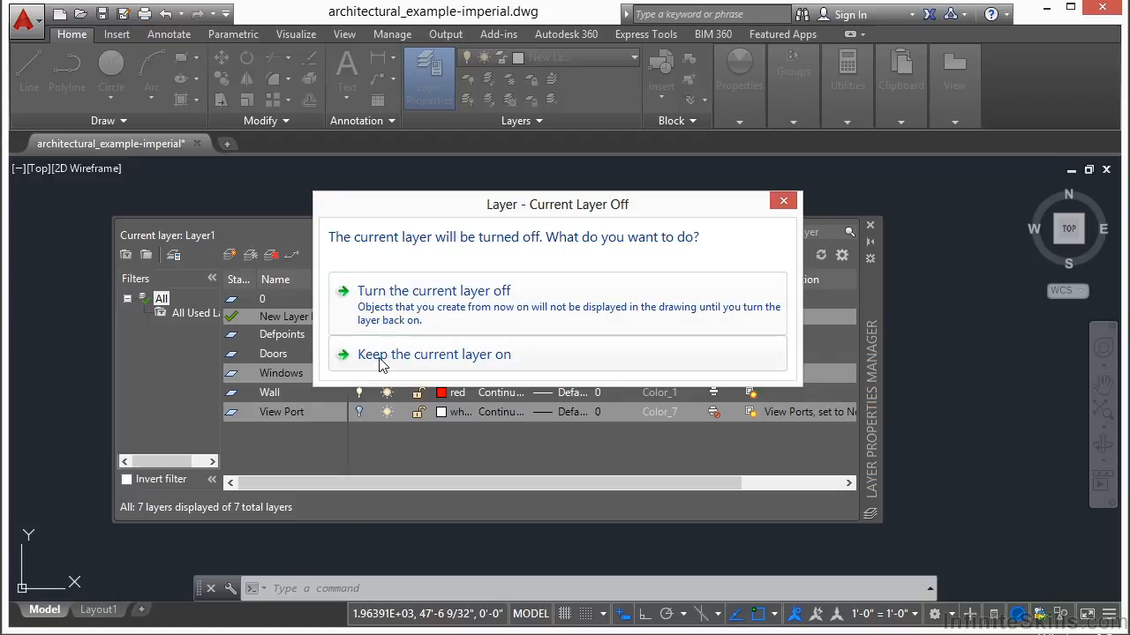
pyautogui.click(349, 360)
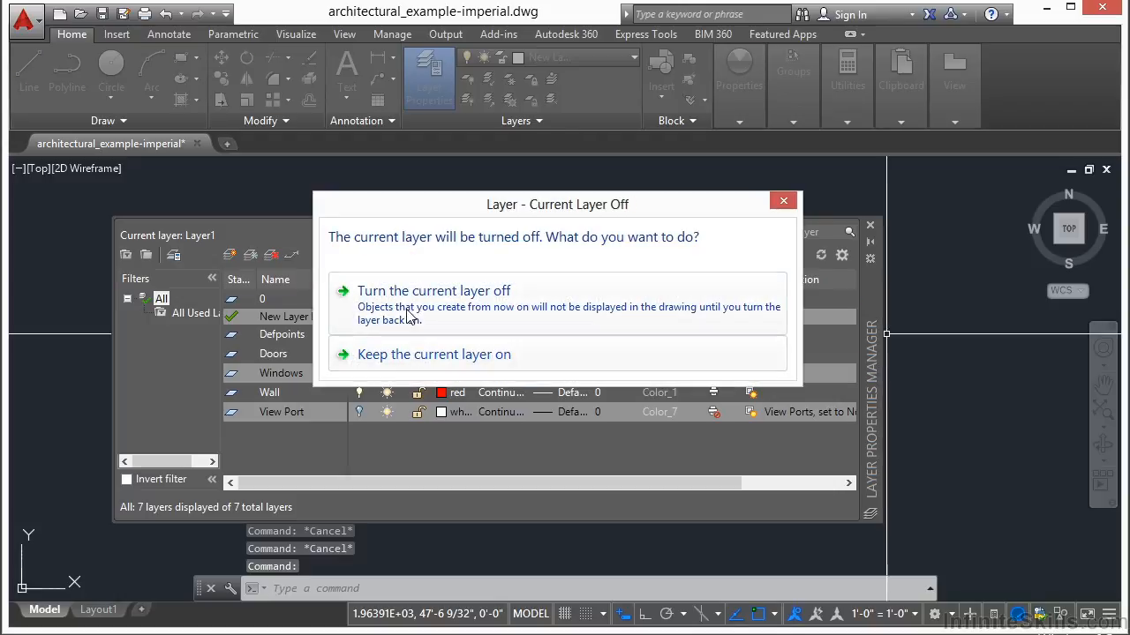
pyautogui.click(421, 356)
pyautogui.click(361, 377)
pyautogui.click(359, 394)
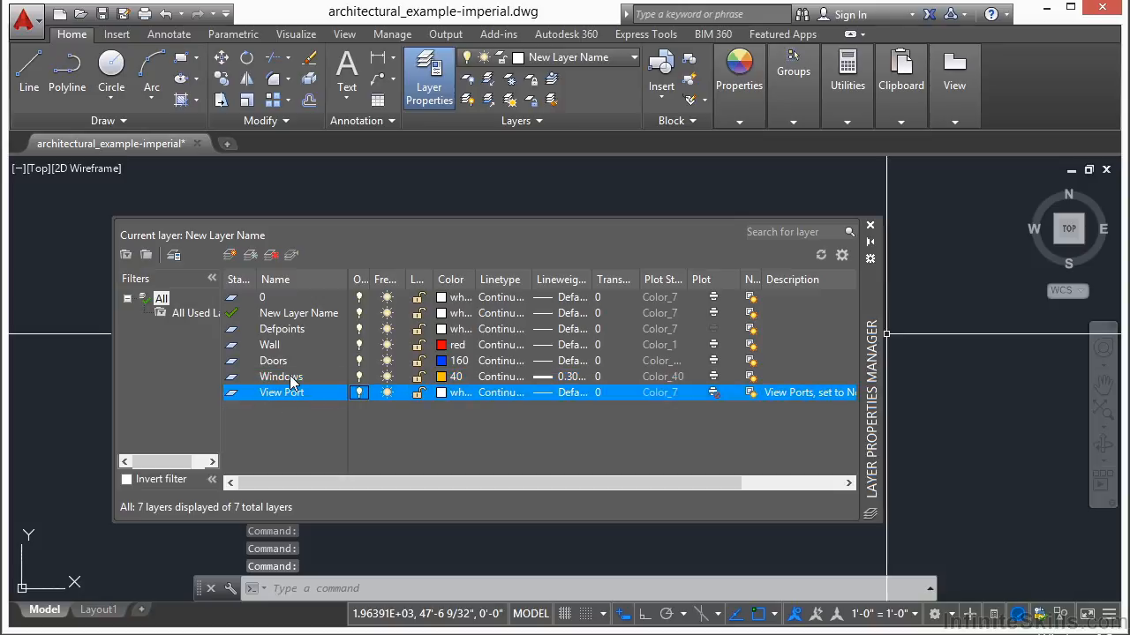
# Set the color of the Doors, Windows and View Port layers to cyan in one change.
pyautogui.keyDown('shift'); pyautogui.click(273, 361); pyautogui.keyUp('shift')
pyautogui.click(452, 361)
pyautogui.doubleClick(473, 375)
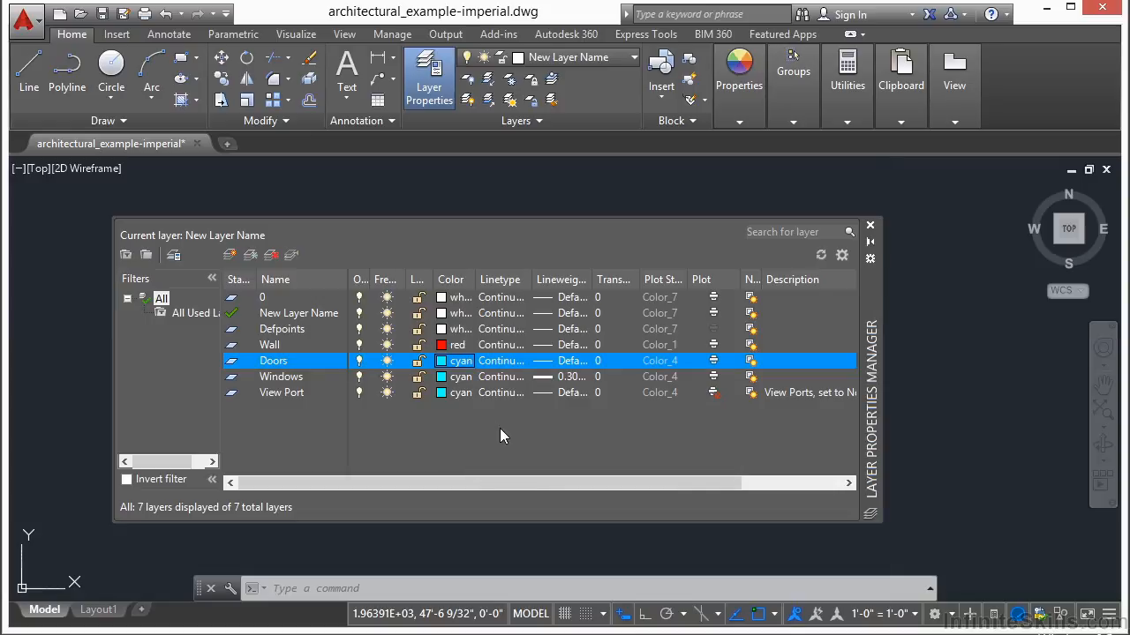
# Widen the New VP Freeze column and freeze the Doors layer in new viewports.
pyautogui.moveTo(546, 483); pyautogui.dragTo(610, 482)
pyautogui.moveTo(696, 279); pyautogui.dragTo(734, 279)
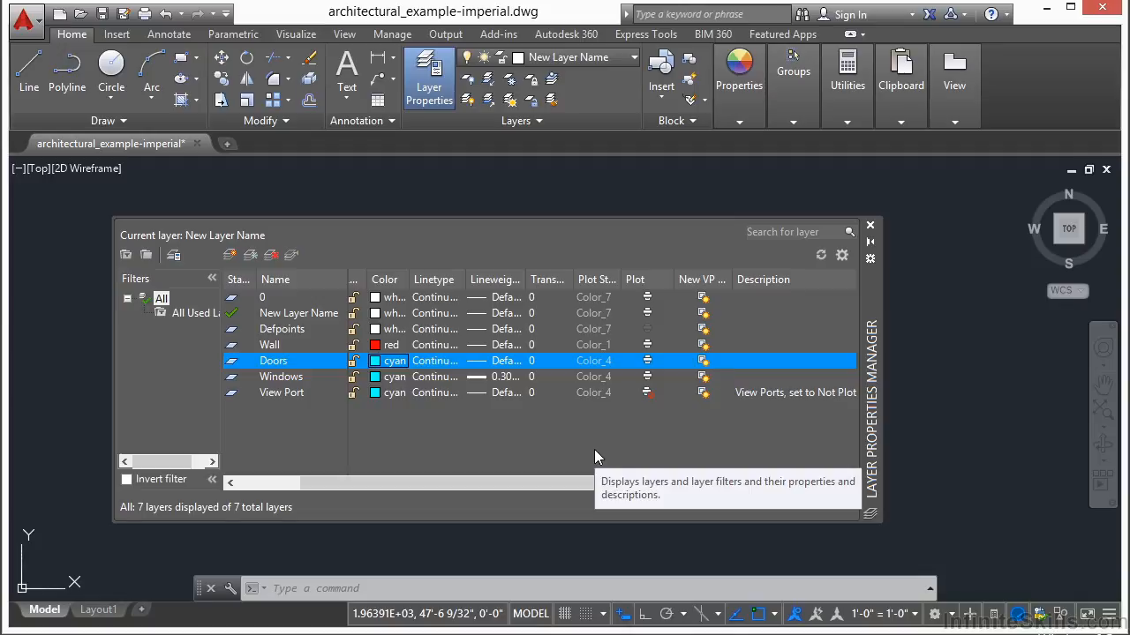
pyautogui.click(704, 361)
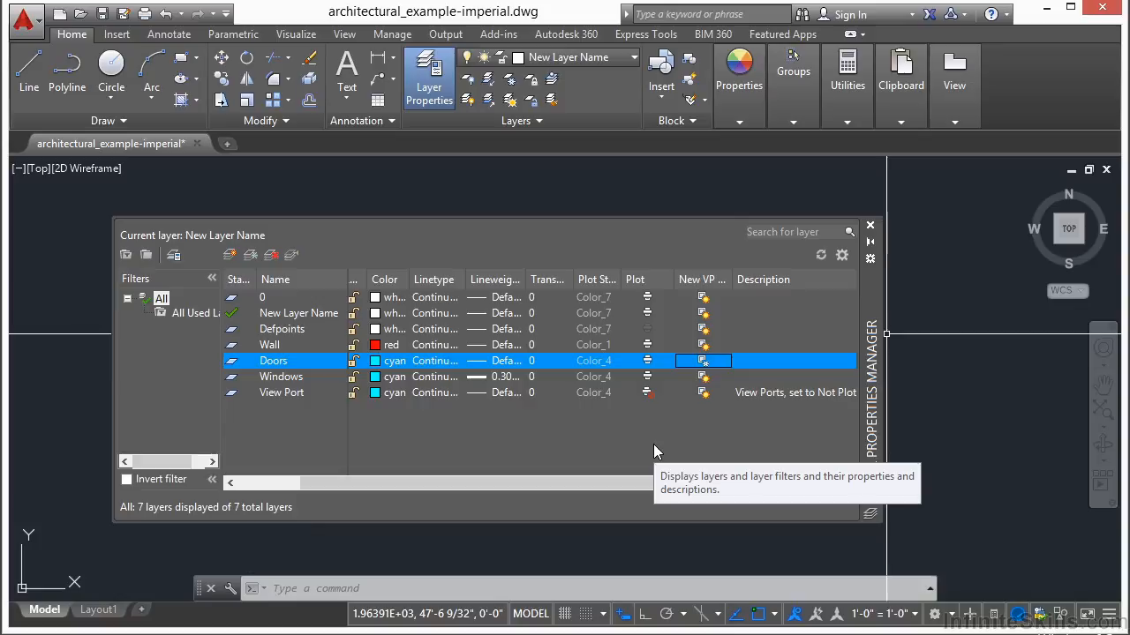
# Close the layer manager and switch to Layout1.
pyautogui.click(869, 226)
pyautogui.click(98, 609)
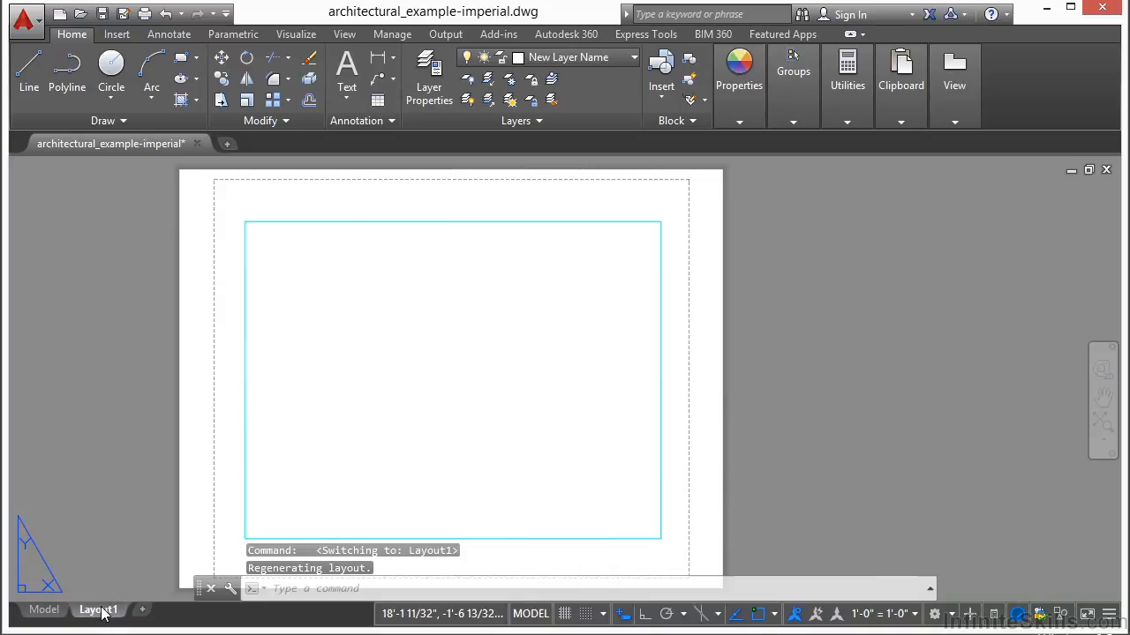
# Delete the existing viewport from Layout1.
pyautogui.click(704, 326)
pyautogui.click(592, 287)
pyautogui.scroll(-2, 589, 269)
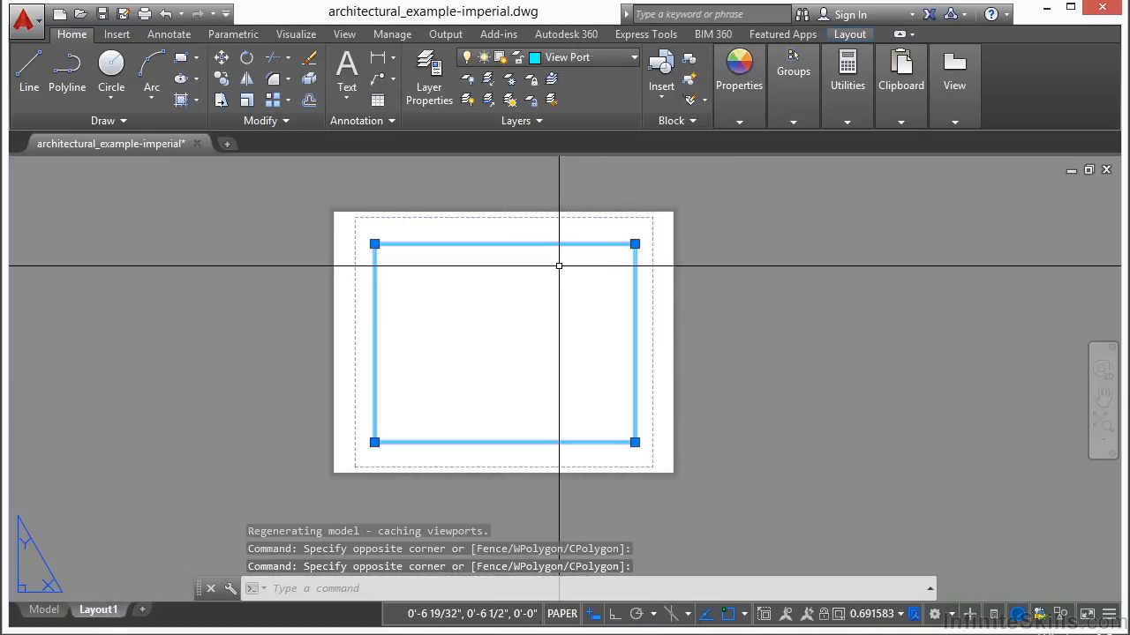
pyautogui.press('Delete')
pyautogui.click(549, 289)
pyautogui.write('vports')
pyautogui.press('Return')
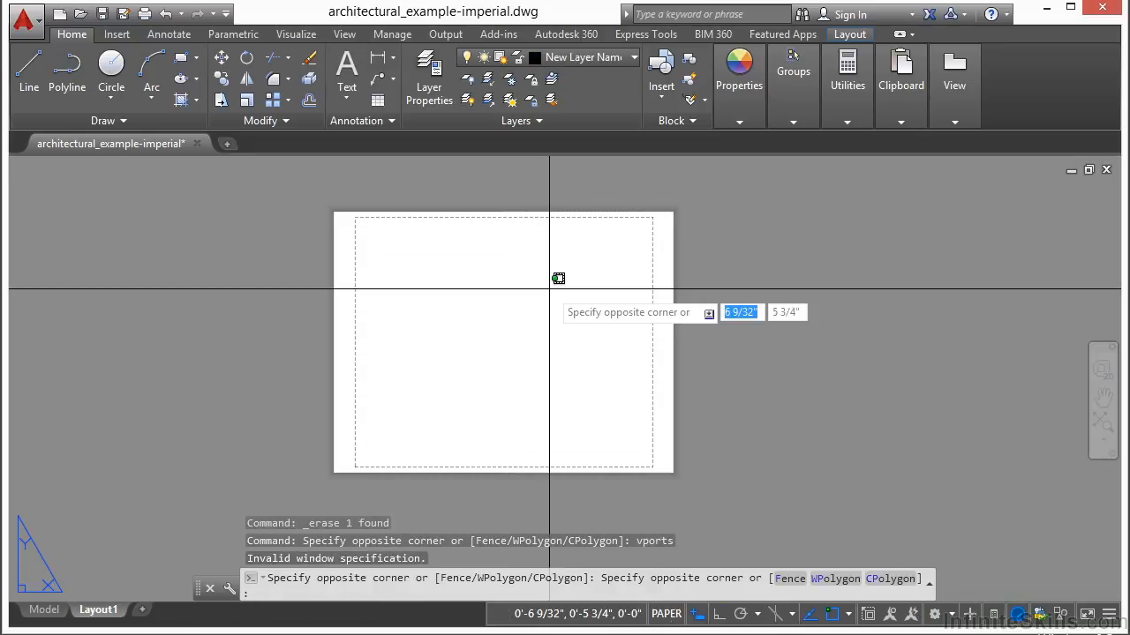
pyautogui.click(410, 335)
# Create a Single viewport with VPORTS, placing it as a rectangle inside the printable area of the sheet.
pyautogui.write('vports')
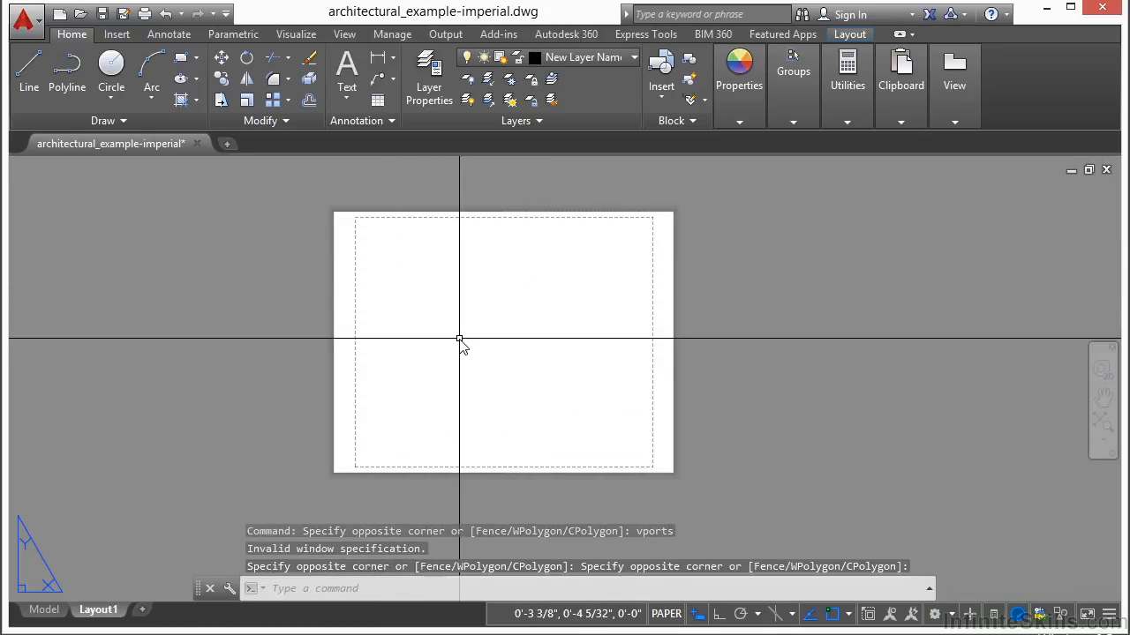
pyautogui.press('Return')
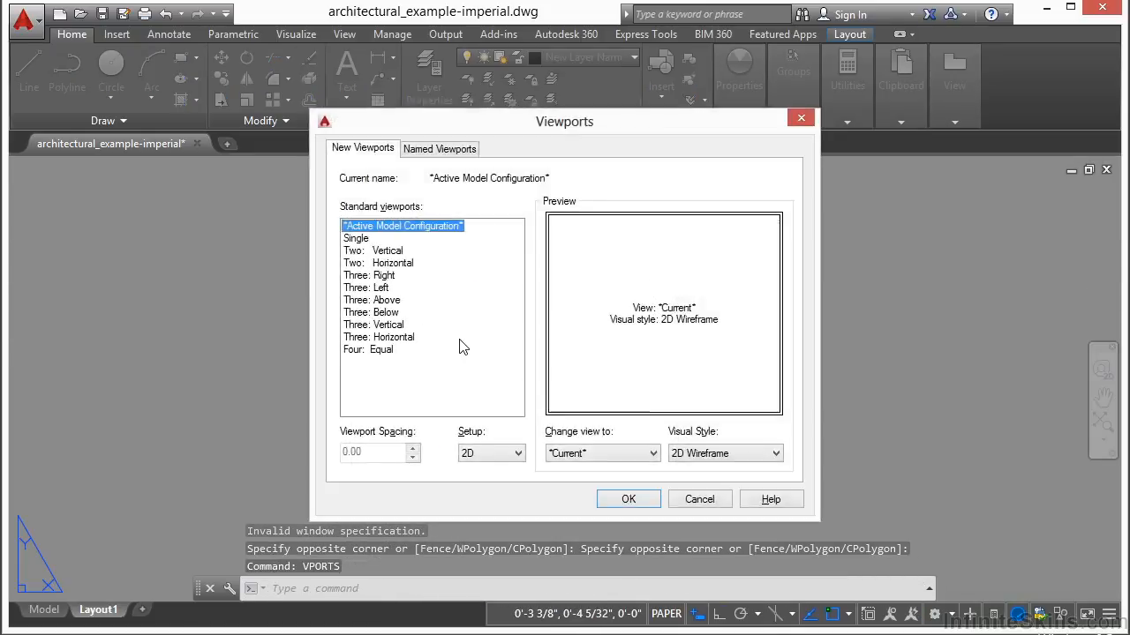
pyautogui.click(368, 238)
pyautogui.click(607, 496)
pyautogui.click(387, 431)
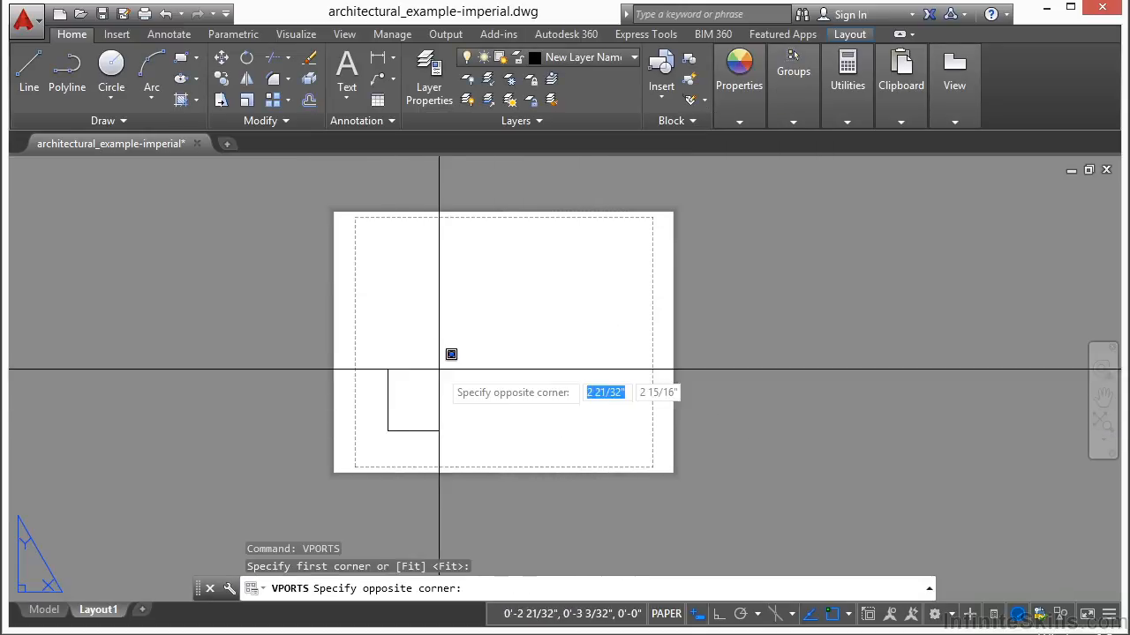
pyautogui.click(668, 270)
# Activate model space inside the new viewport.
pyautogui.scroll(8, 426, 276)
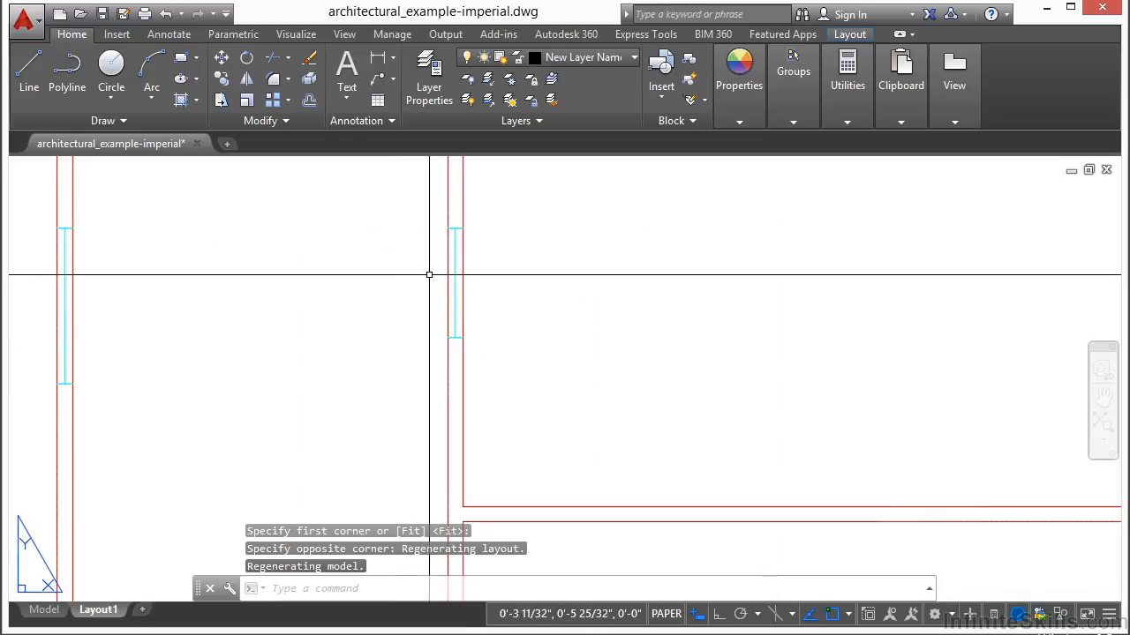
pyautogui.scroll(-2, 450, 386)
pyautogui.scroll(-3, 555, 327)
pyautogui.doubleClick(555, 330)
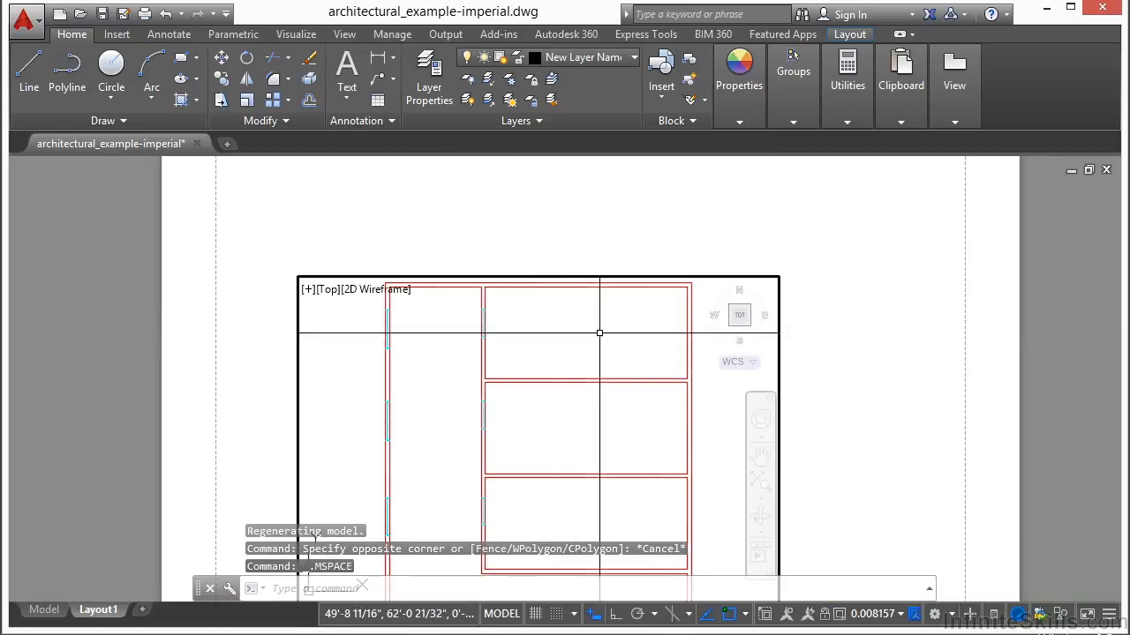
# Widen the VP Freeze column, thaw the Doors layer in the current viewport and close the layer manager.
pyautogui.click(424, 77)
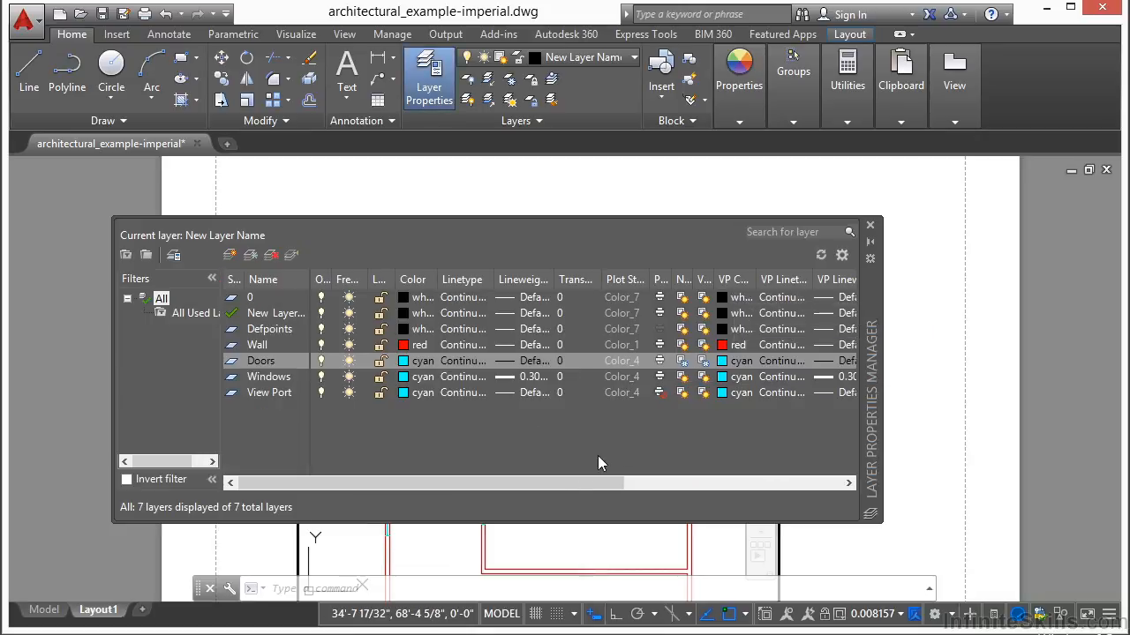
pyautogui.moveTo(576, 483); pyautogui.dragTo(684, 494)
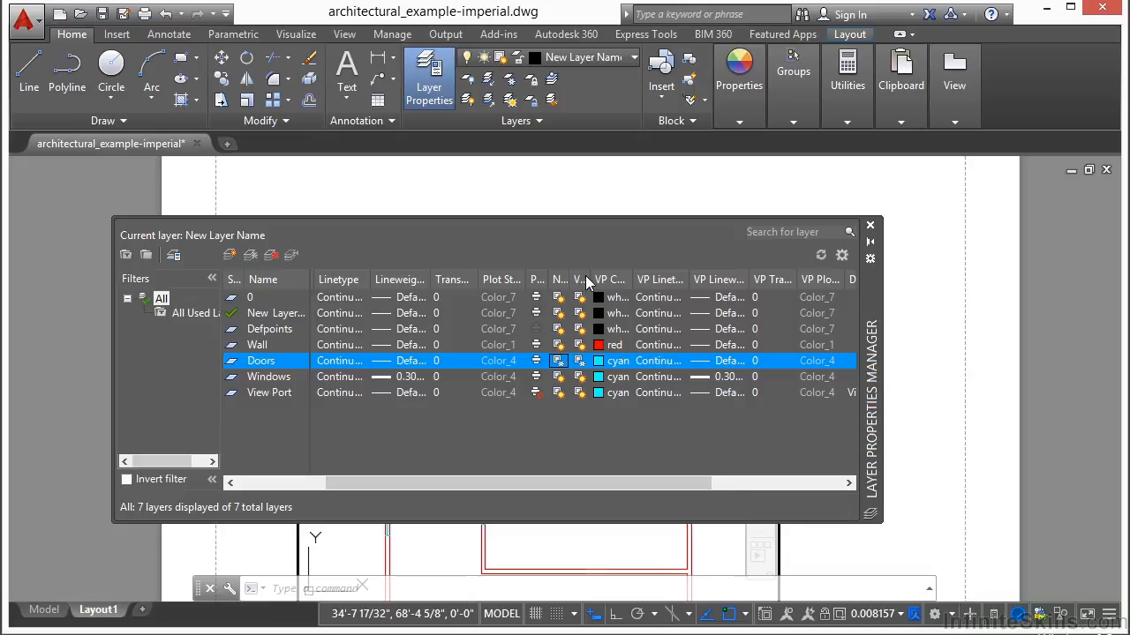
pyautogui.moveTo(586, 279); pyautogui.dragTo(616, 280)
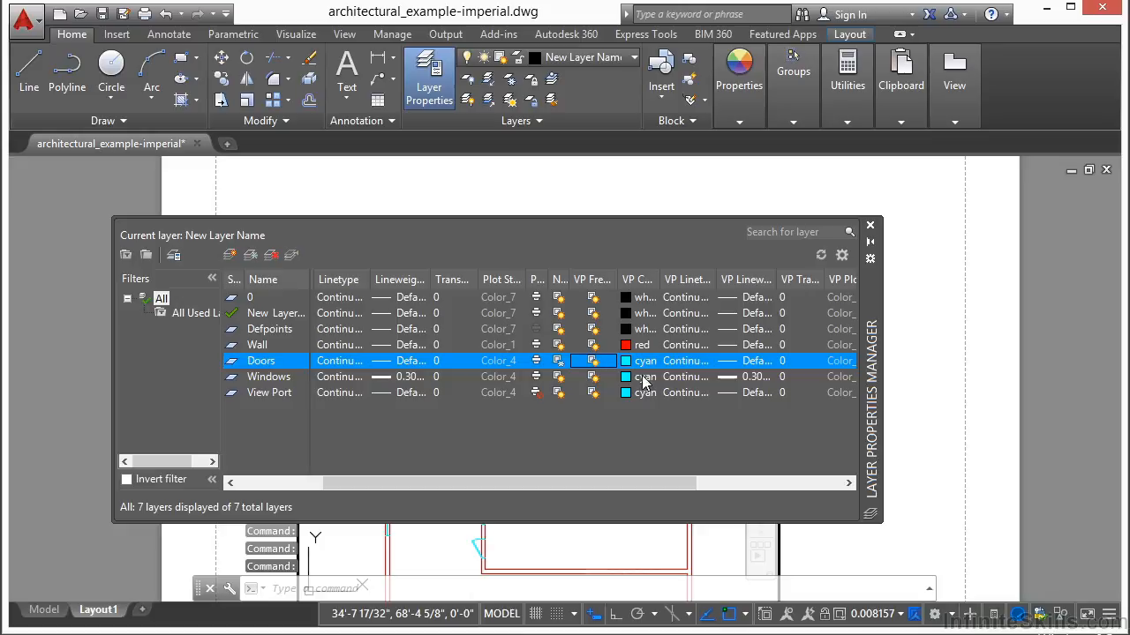
pyautogui.click(869, 226)
# Enlarge the doors within the viewport, return to paper space and switch back to the Model drawing space.
pyautogui.scroll(7, 481, 365)
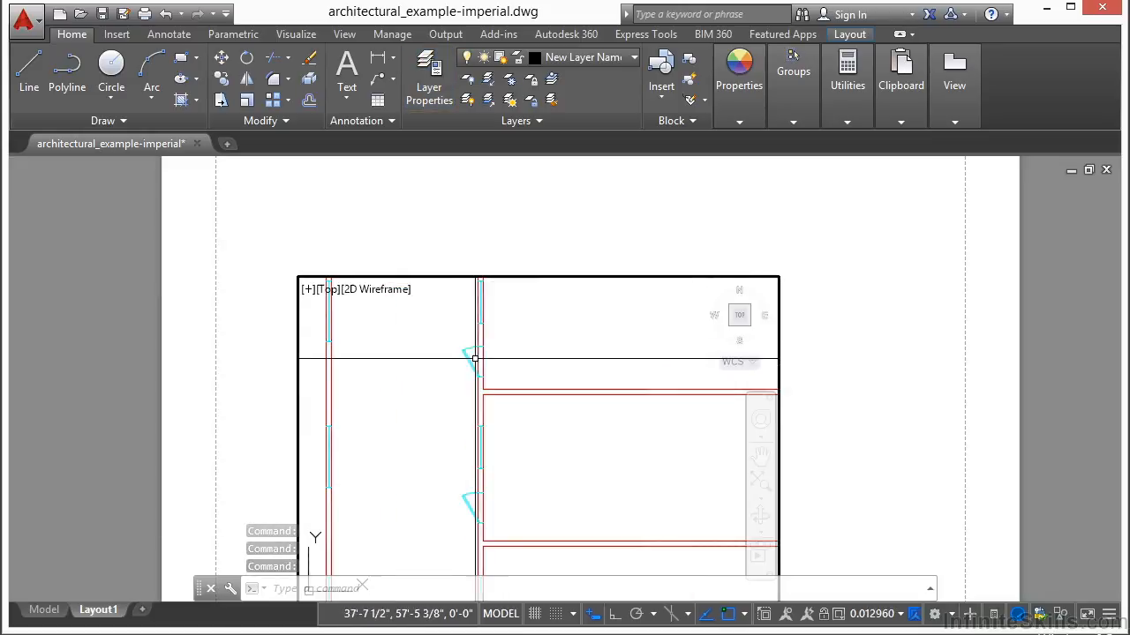
pyautogui.doubleClick(549, 264)
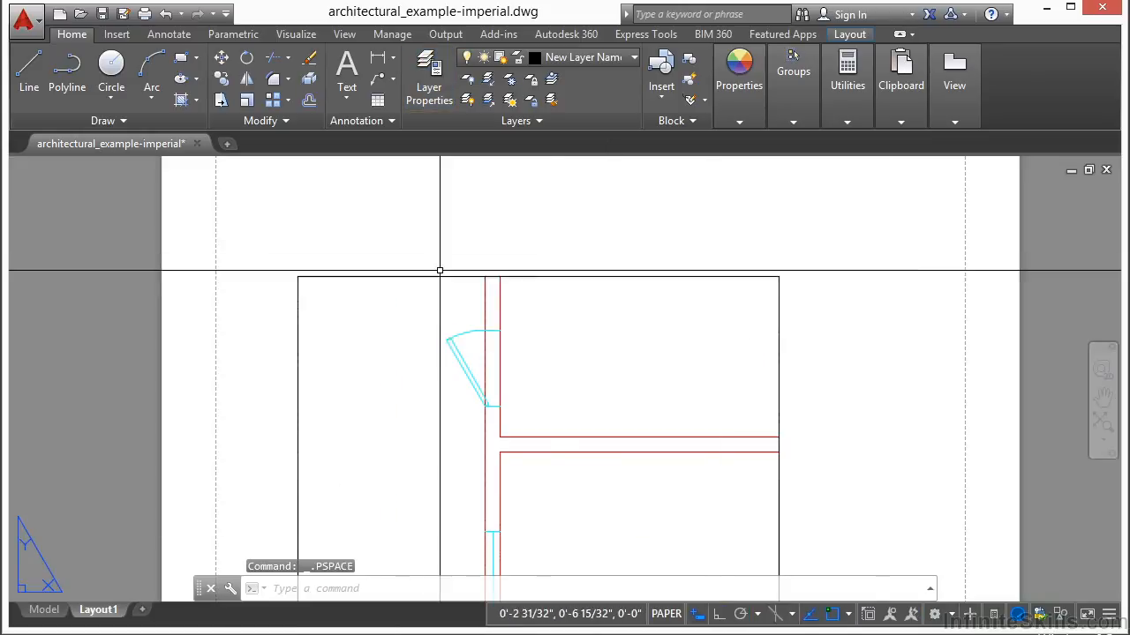
pyautogui.scroll(-5, 476, 333)
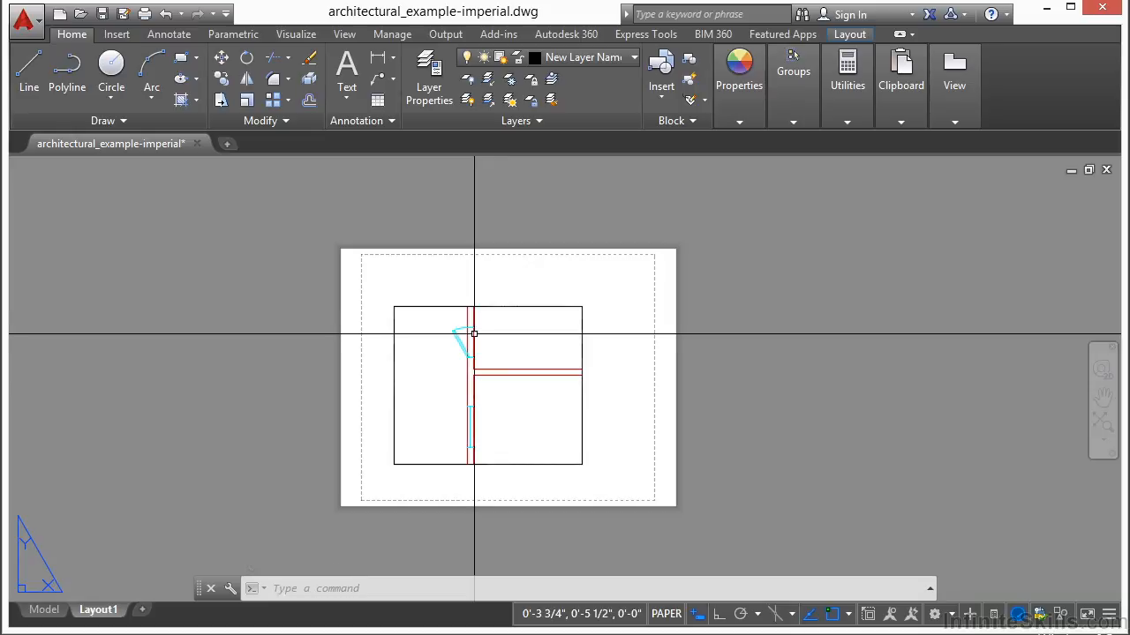
pyautogui.click(40, 609)
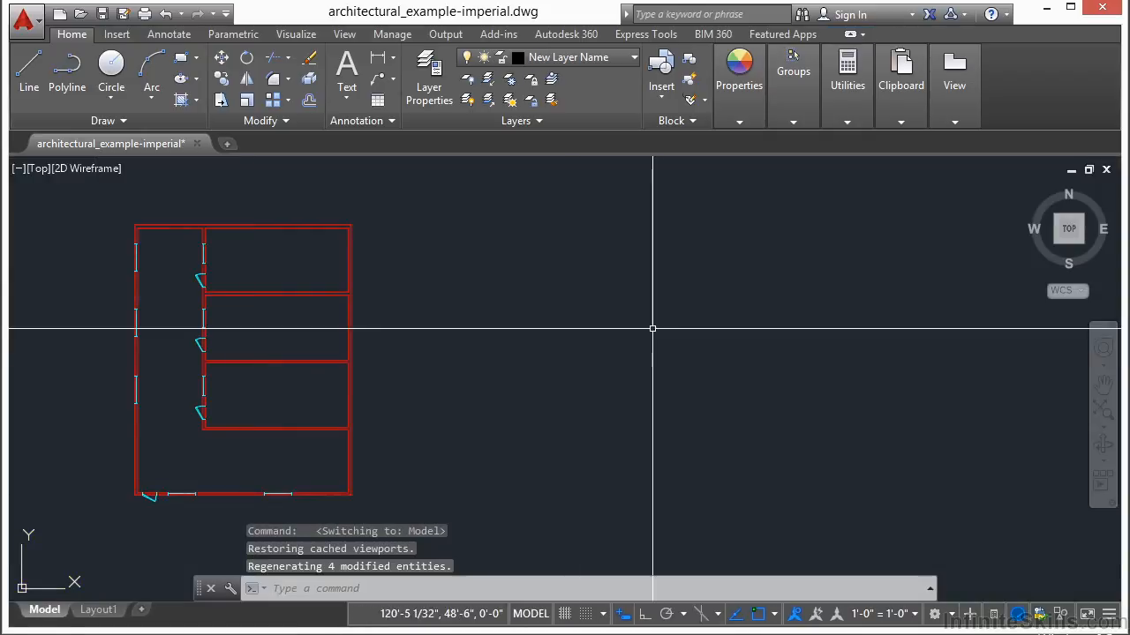